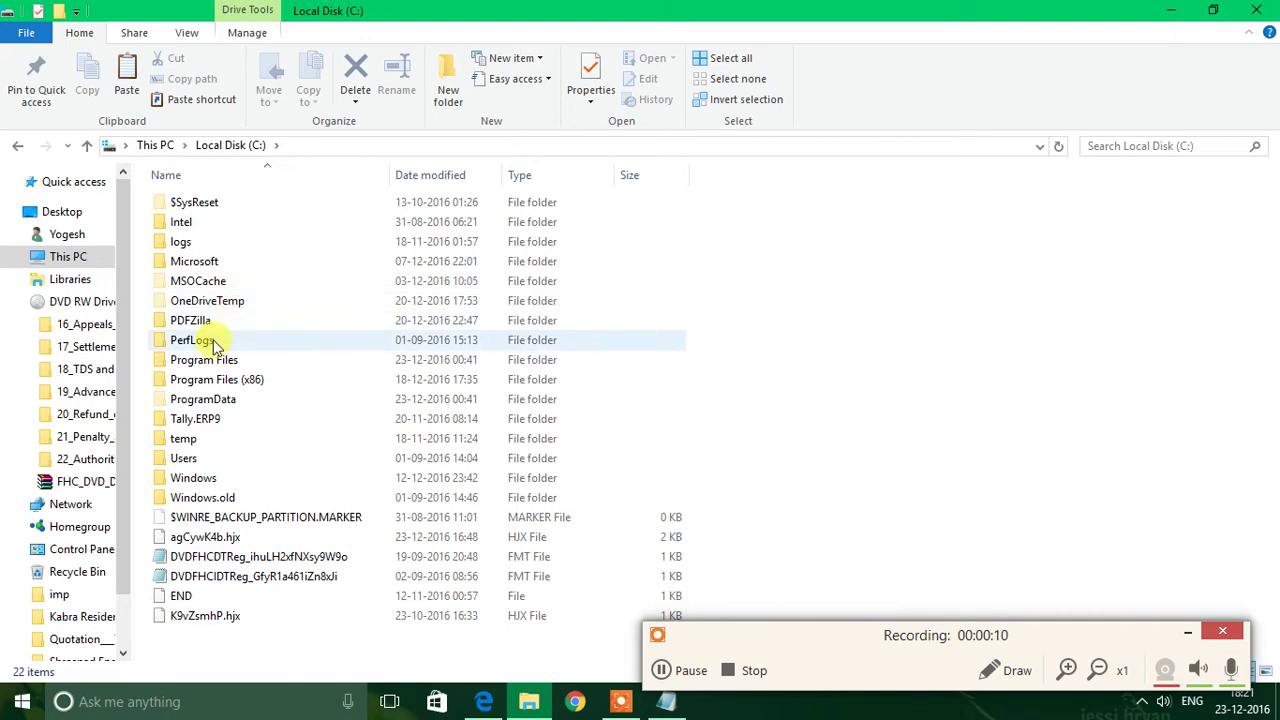
Open the System32 folder inside the Windows folder on Local Disk (C:).
double_click(192, 477)
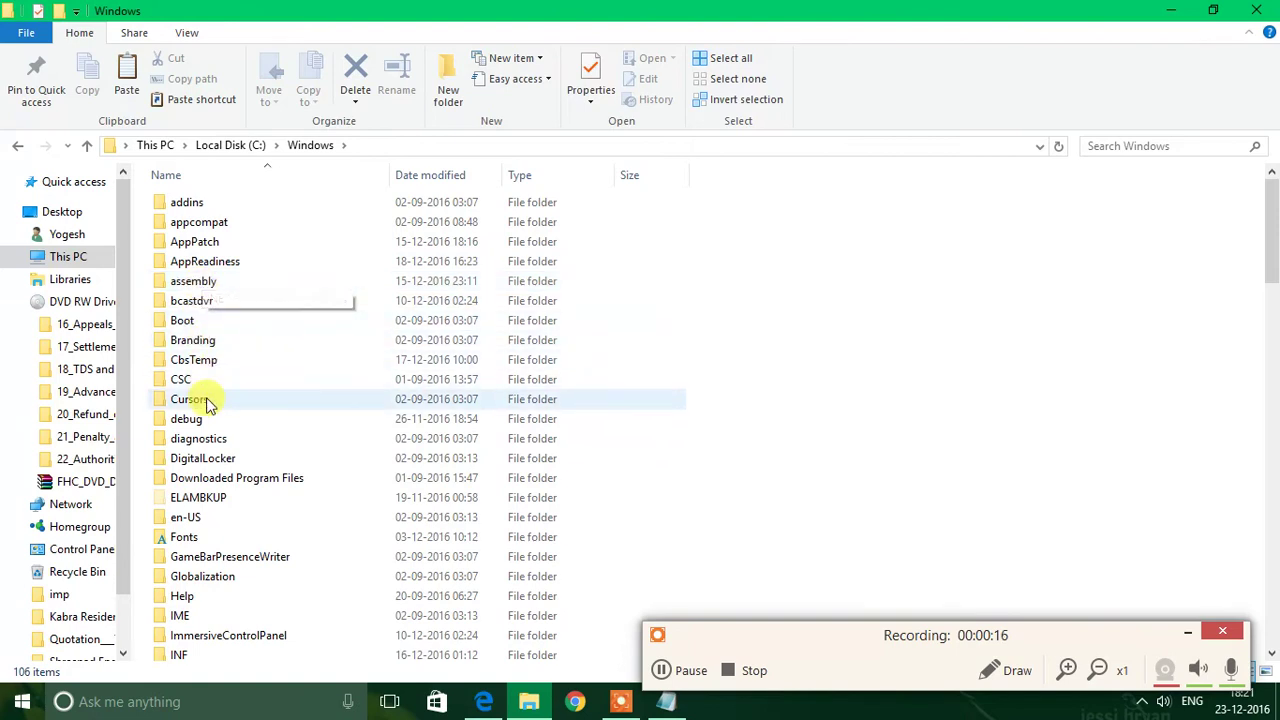
click(207, 402)
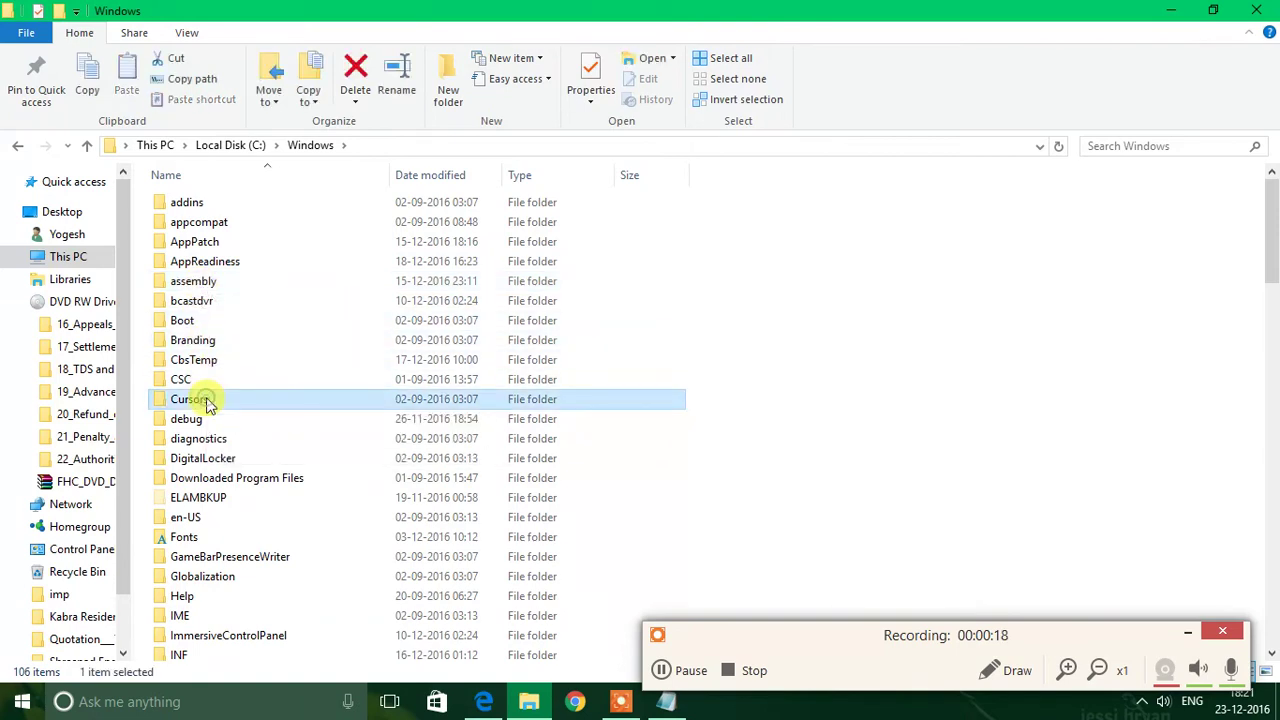
key(s)
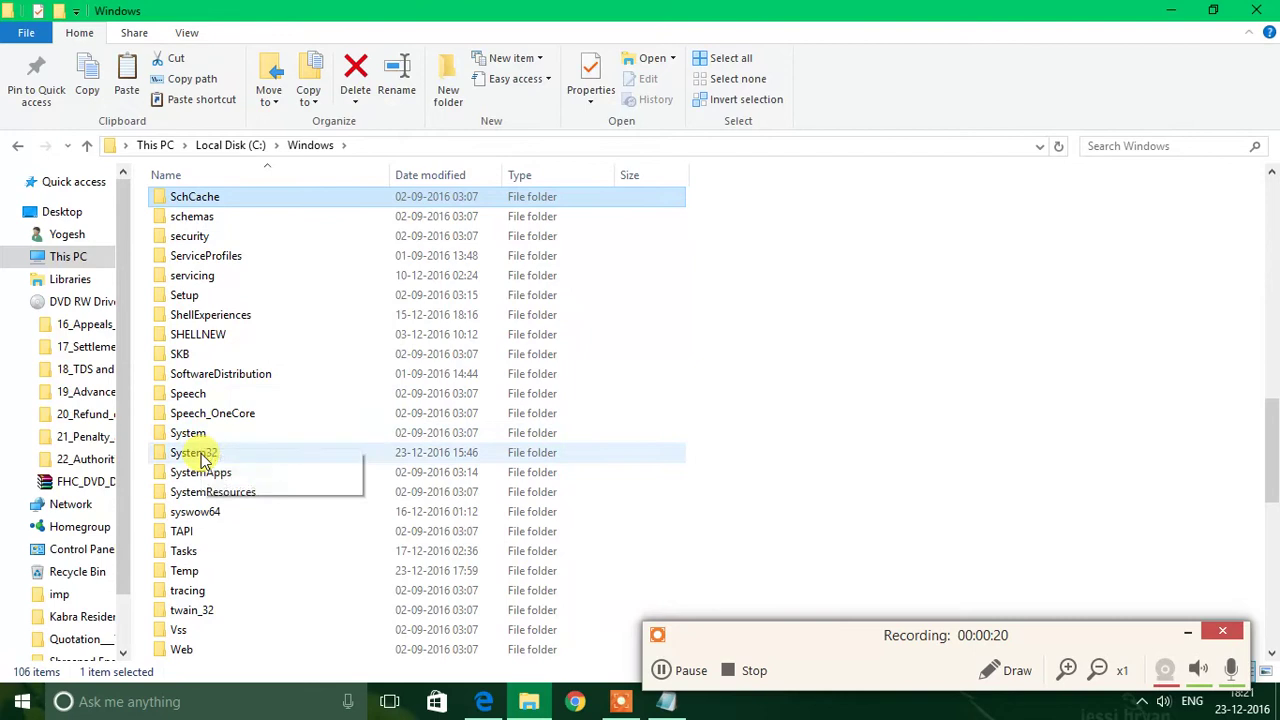
click(200, 452)
double_click(200, 452)
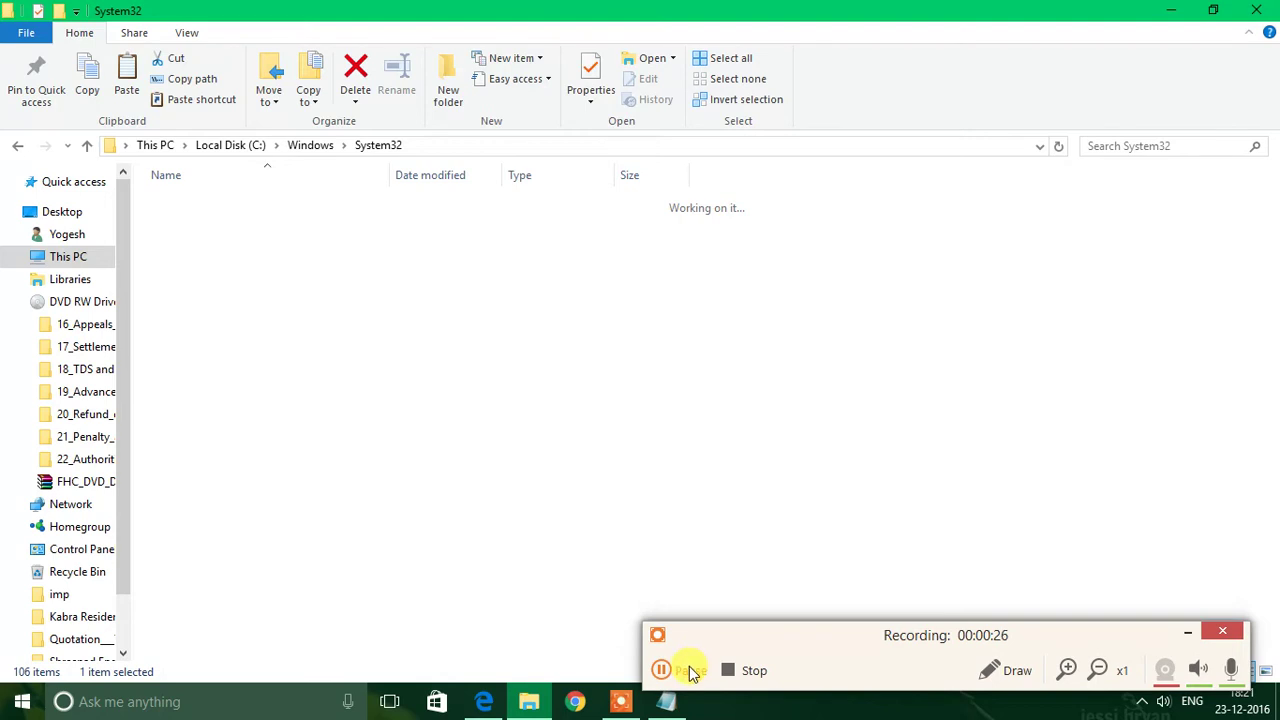
click(690, 673)
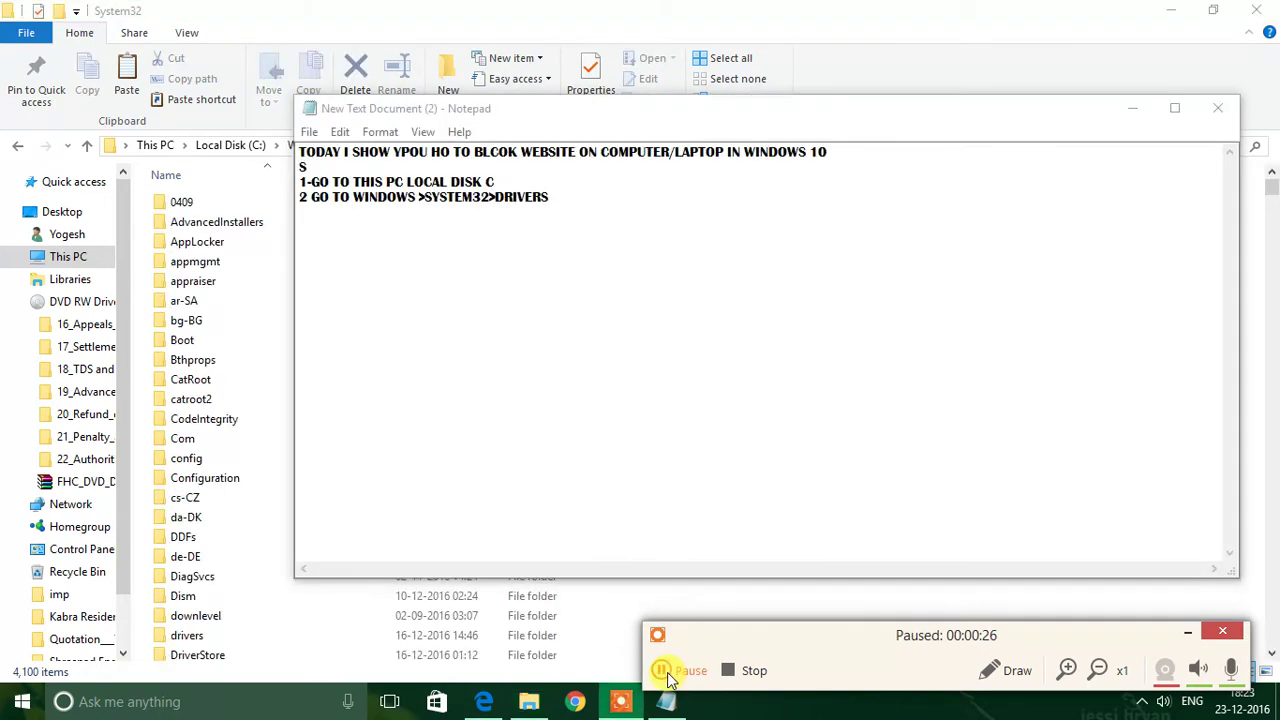
click(665, 672)
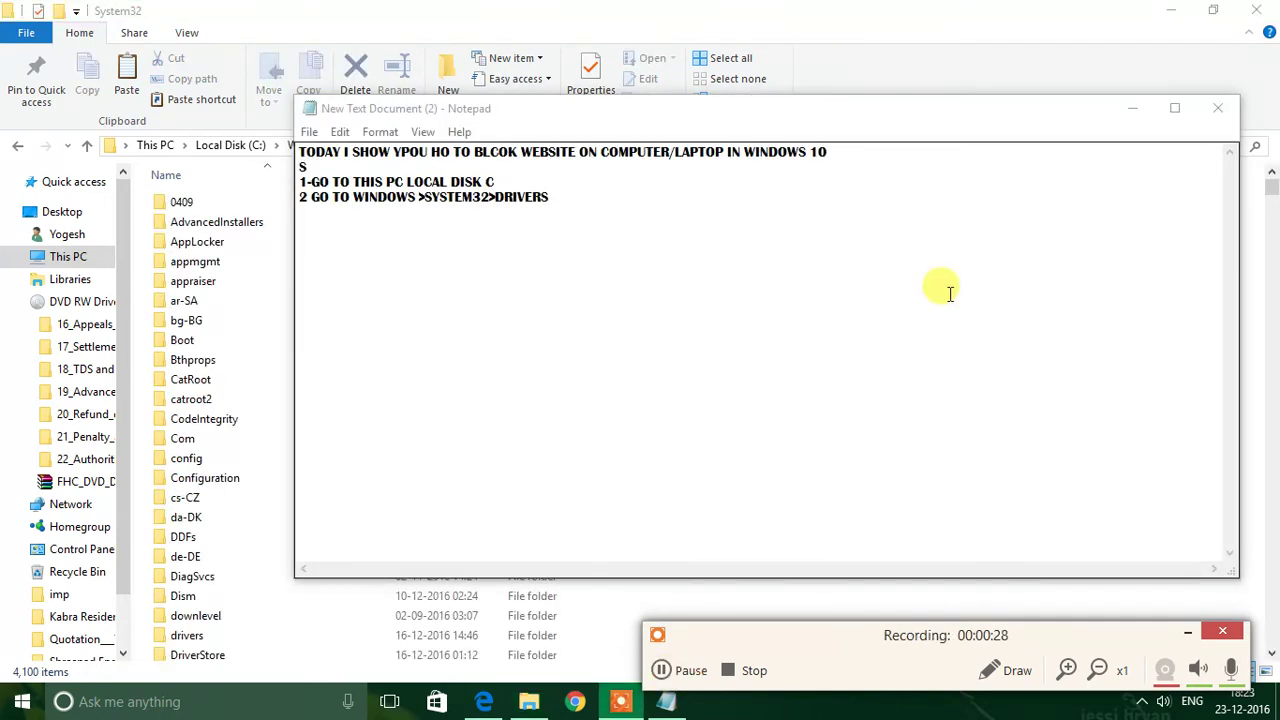
Minimize the Notepad notes and open the etc folder inside System32's drivers folder.
click(1132, 108)
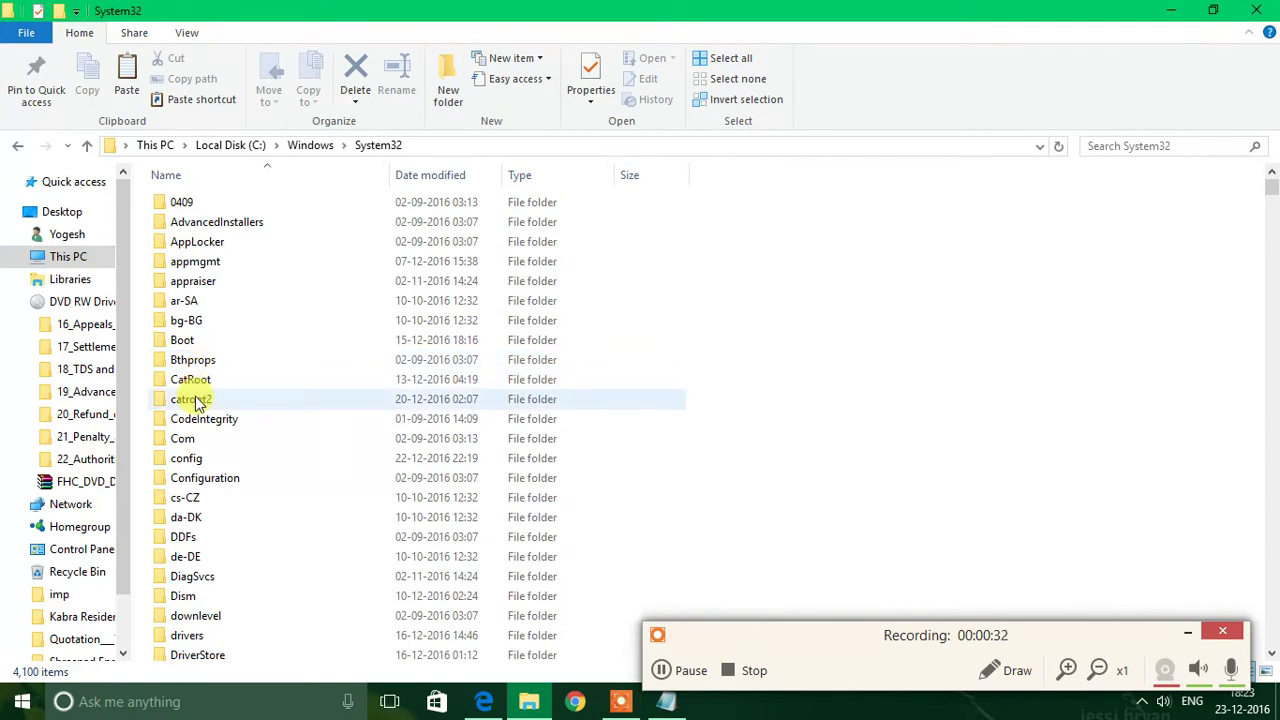
click(184, 636)
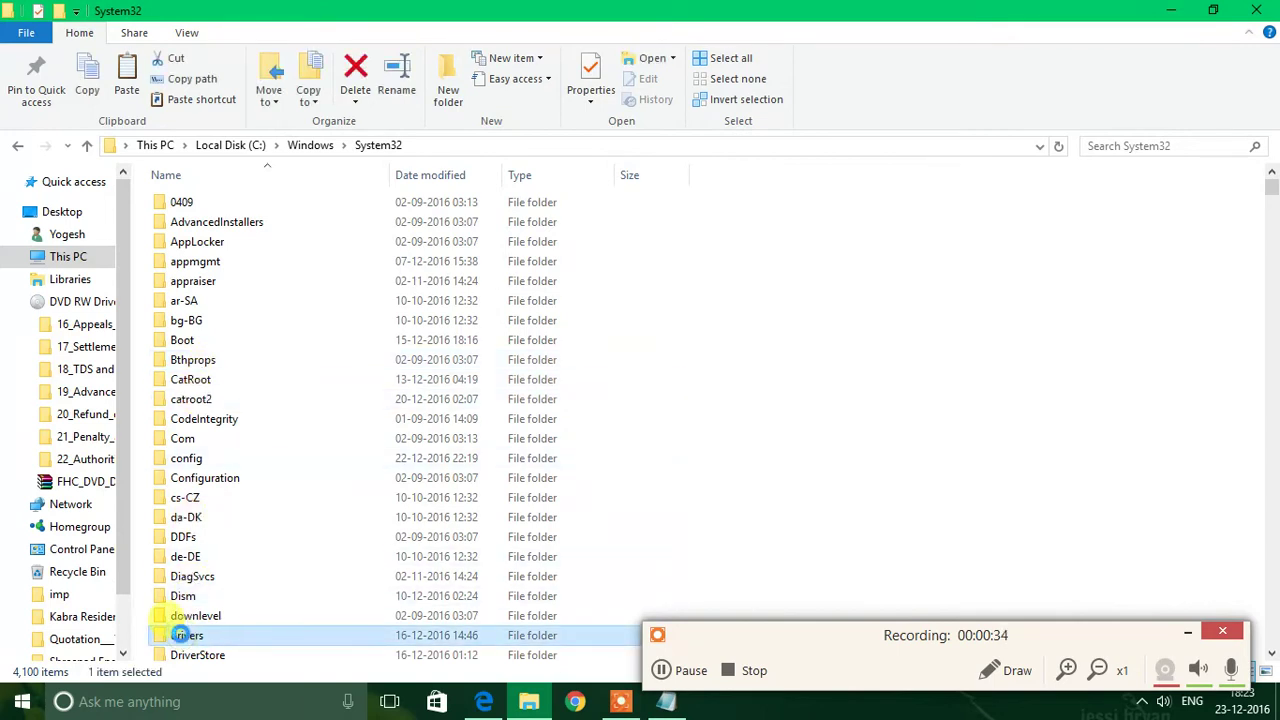
double_click(184, 636)
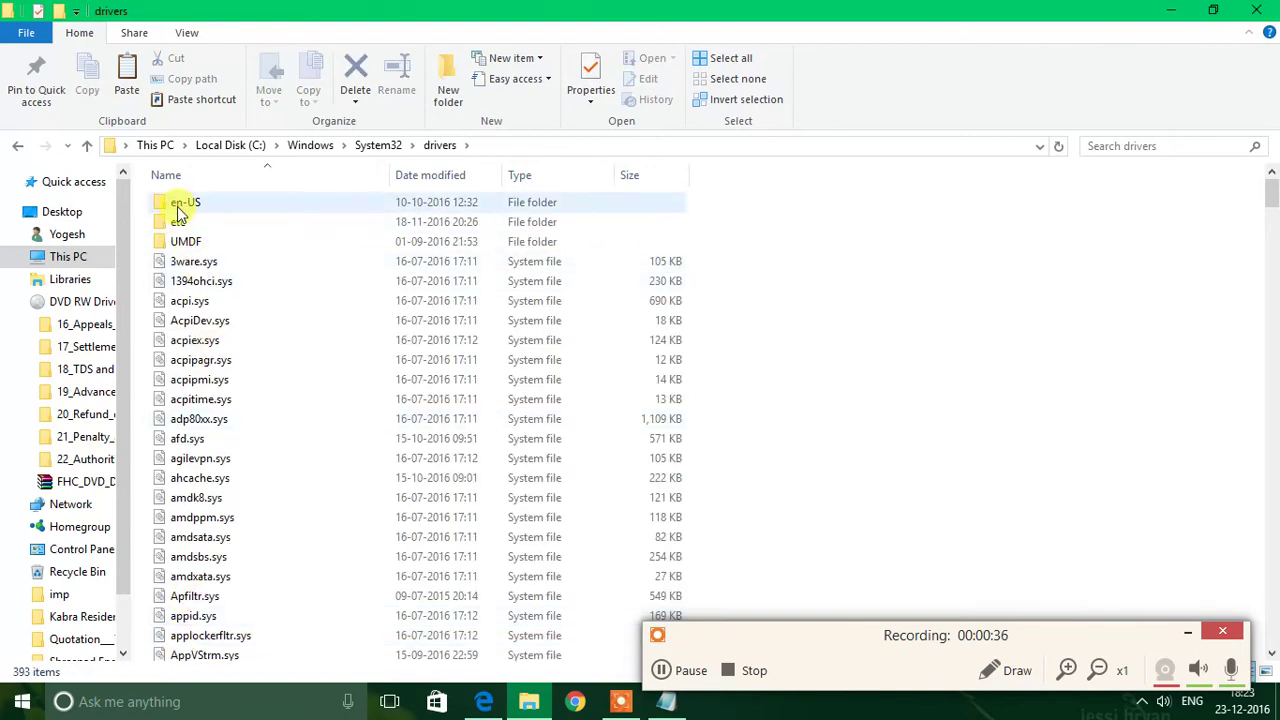
click(185, 220)
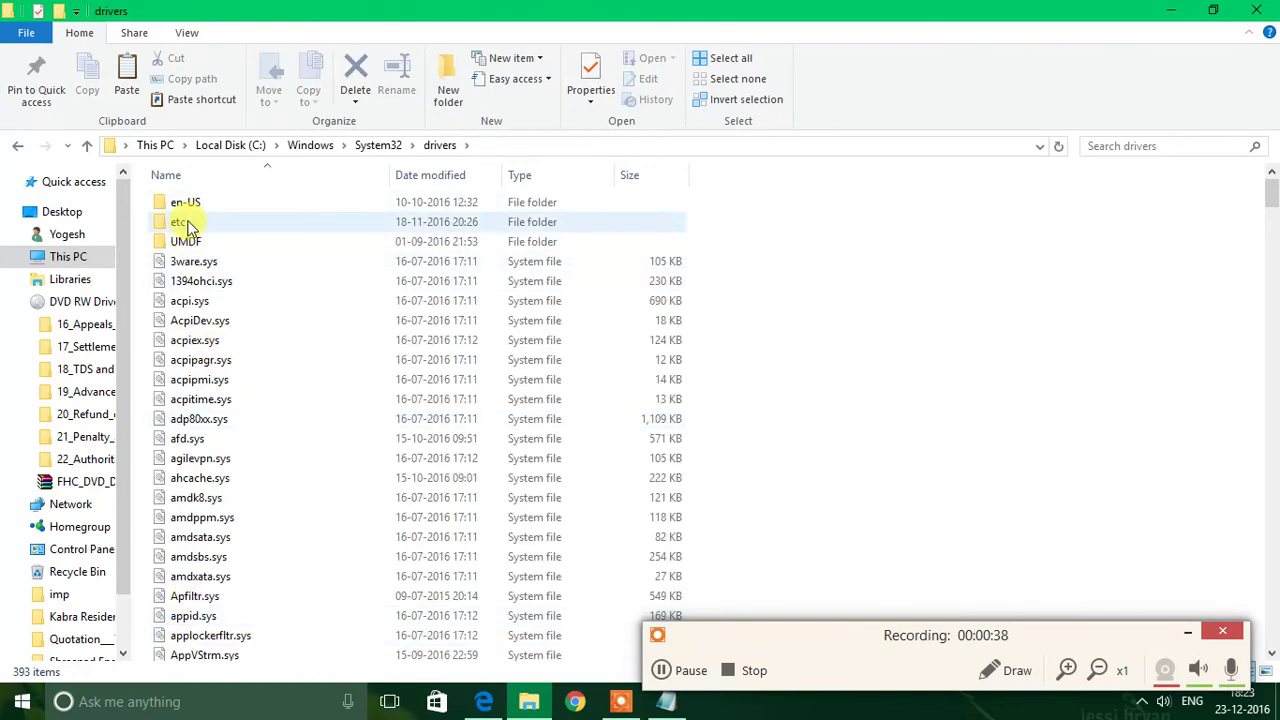
double_click(185, 221)
Open the extensionless hosts file from the etc folder with Notepad.
click(185, 205)
right_click(186, 205)
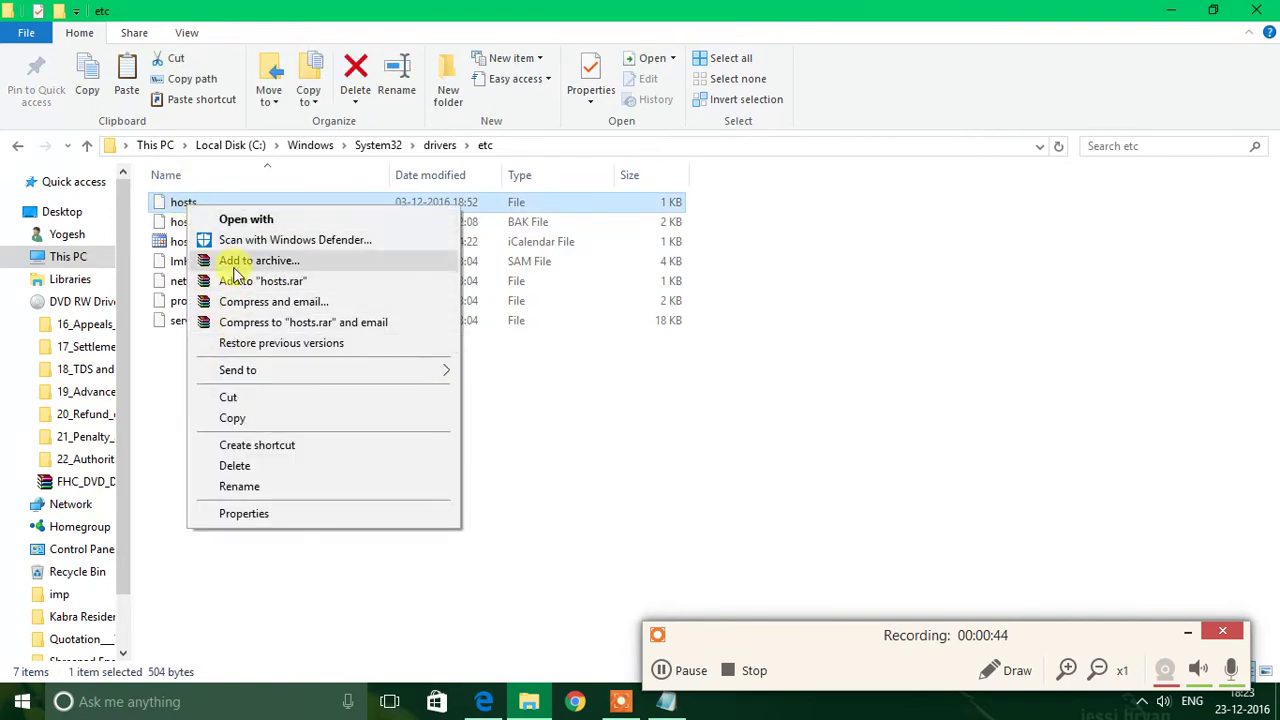
click(244, 224)
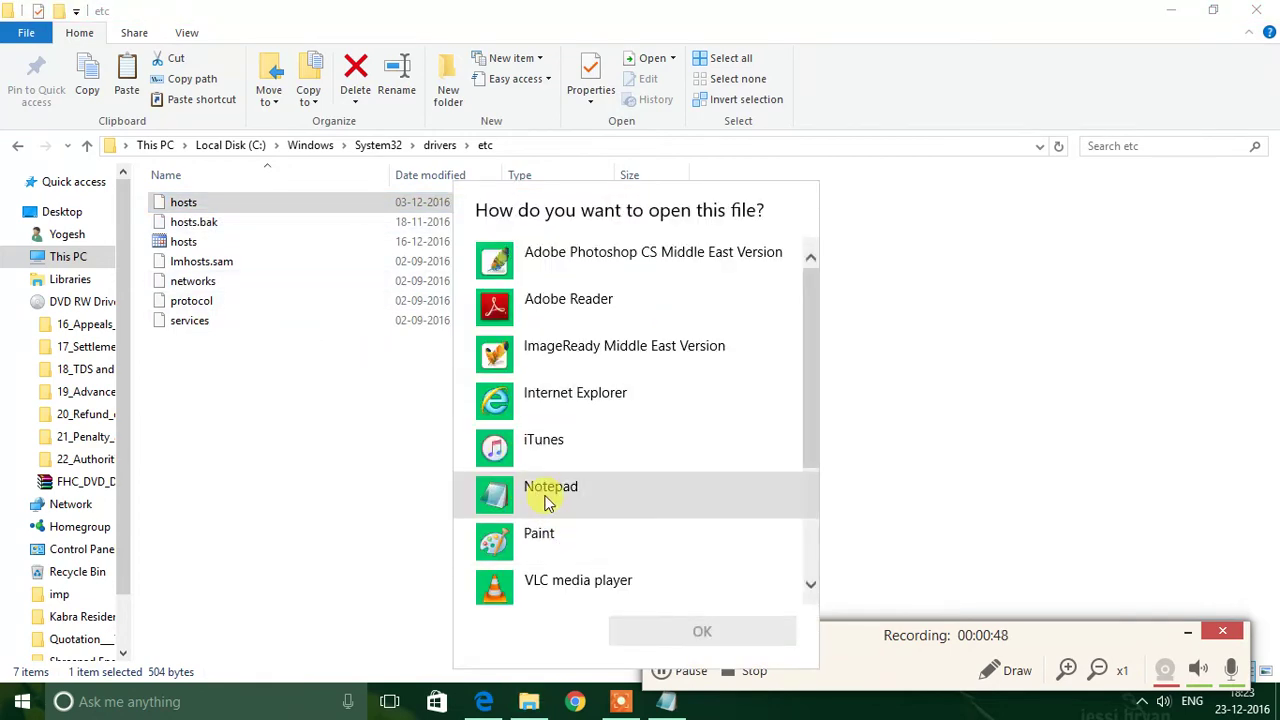
click(510, 500)
click(658, 632)
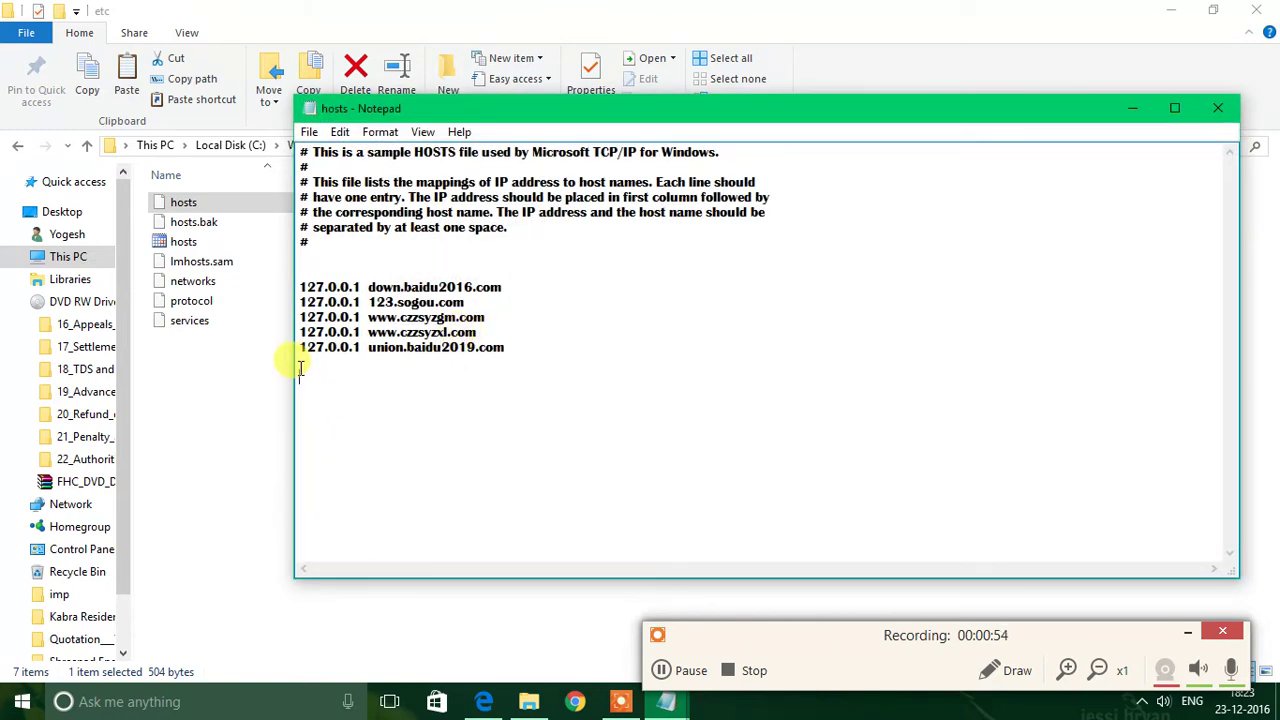
click(298, 365)
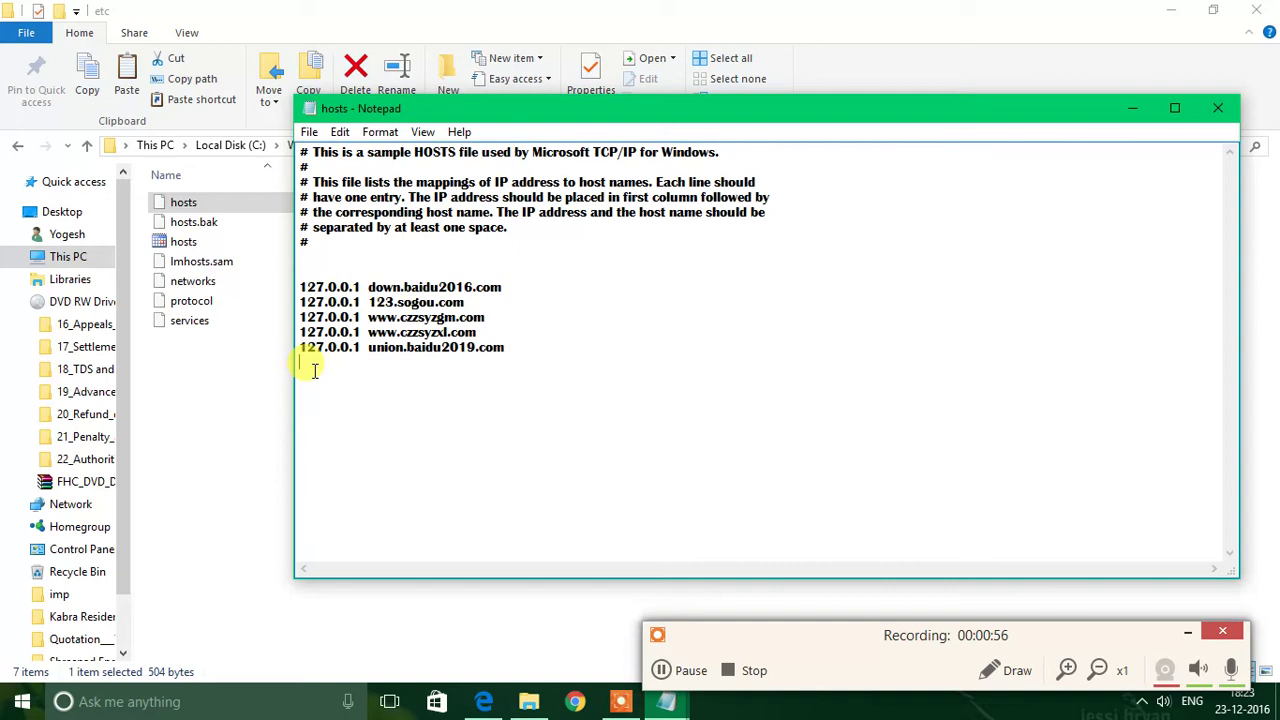
text(1)
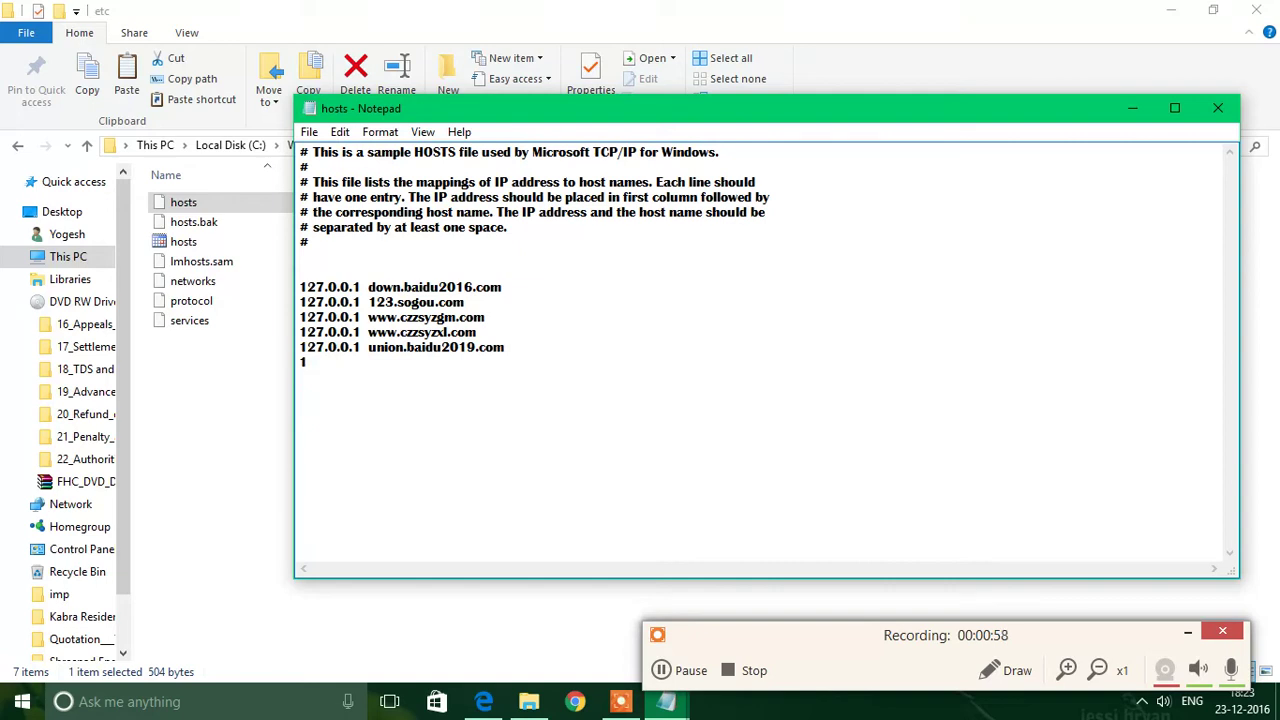
text(27.0.0.1)
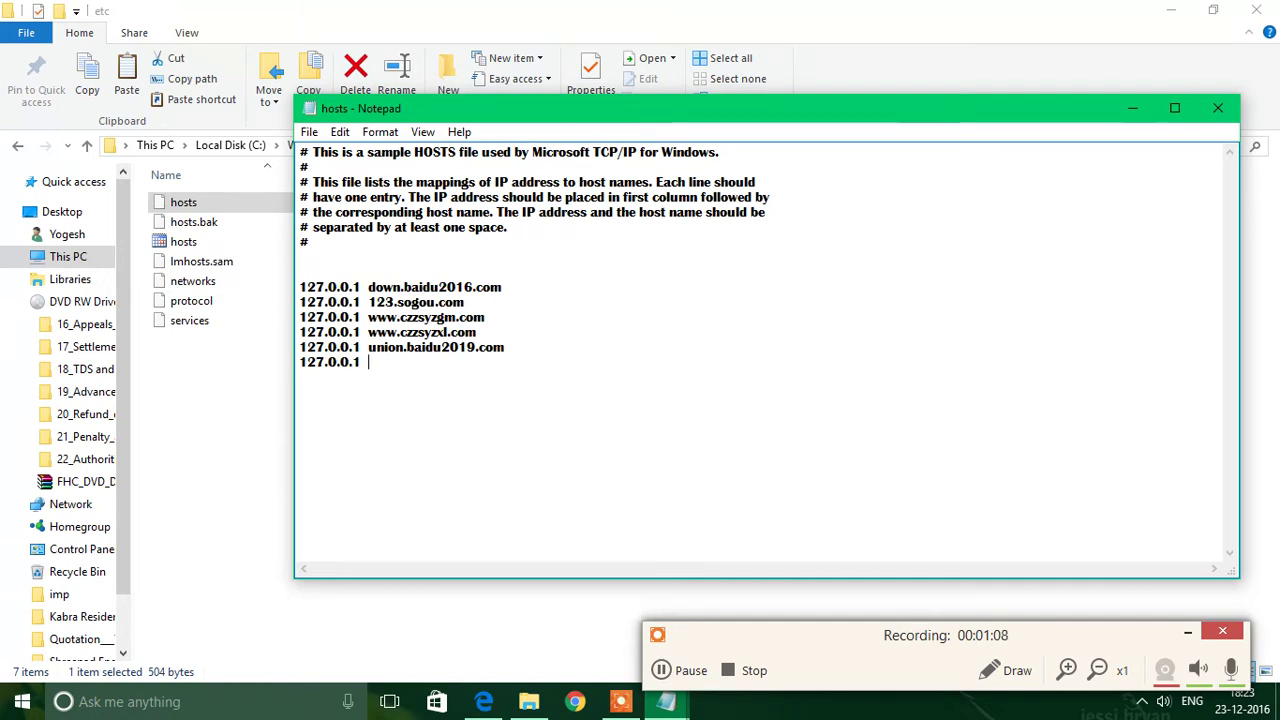
text(  WWW)
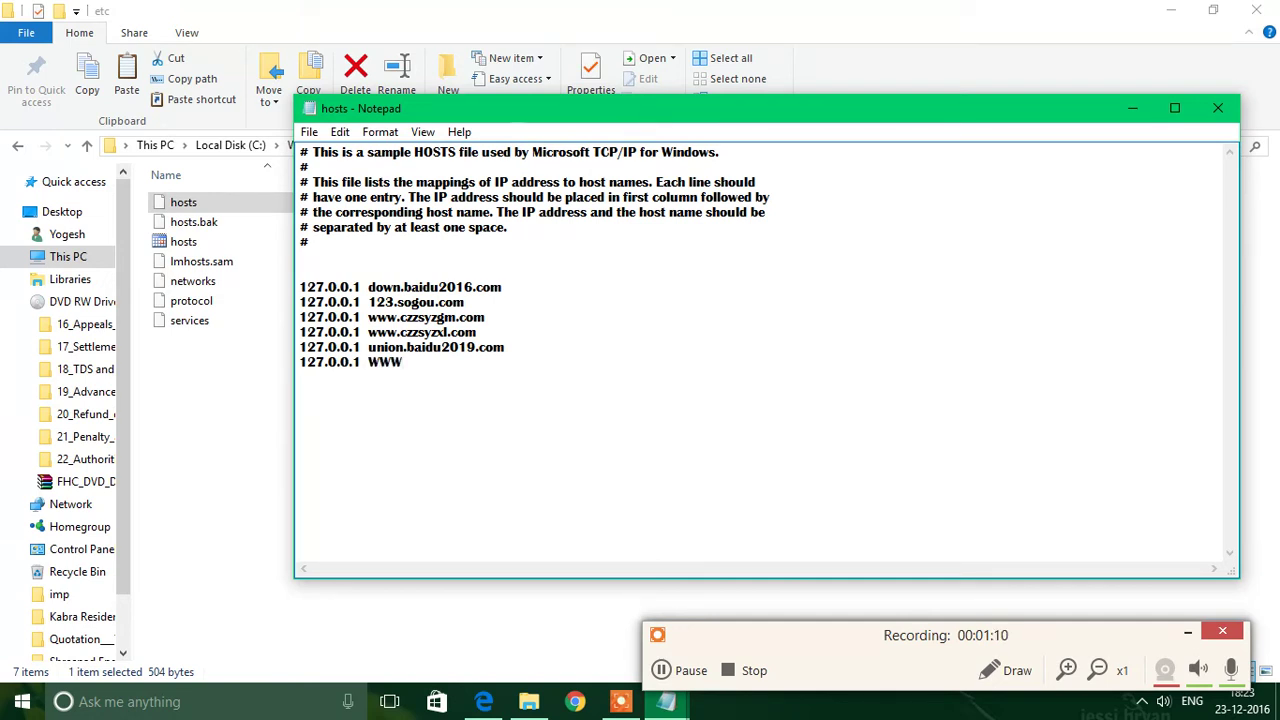
text(/.)
key(BackSpace)
key(BackSpace)
text(FACEBOOK.COM)
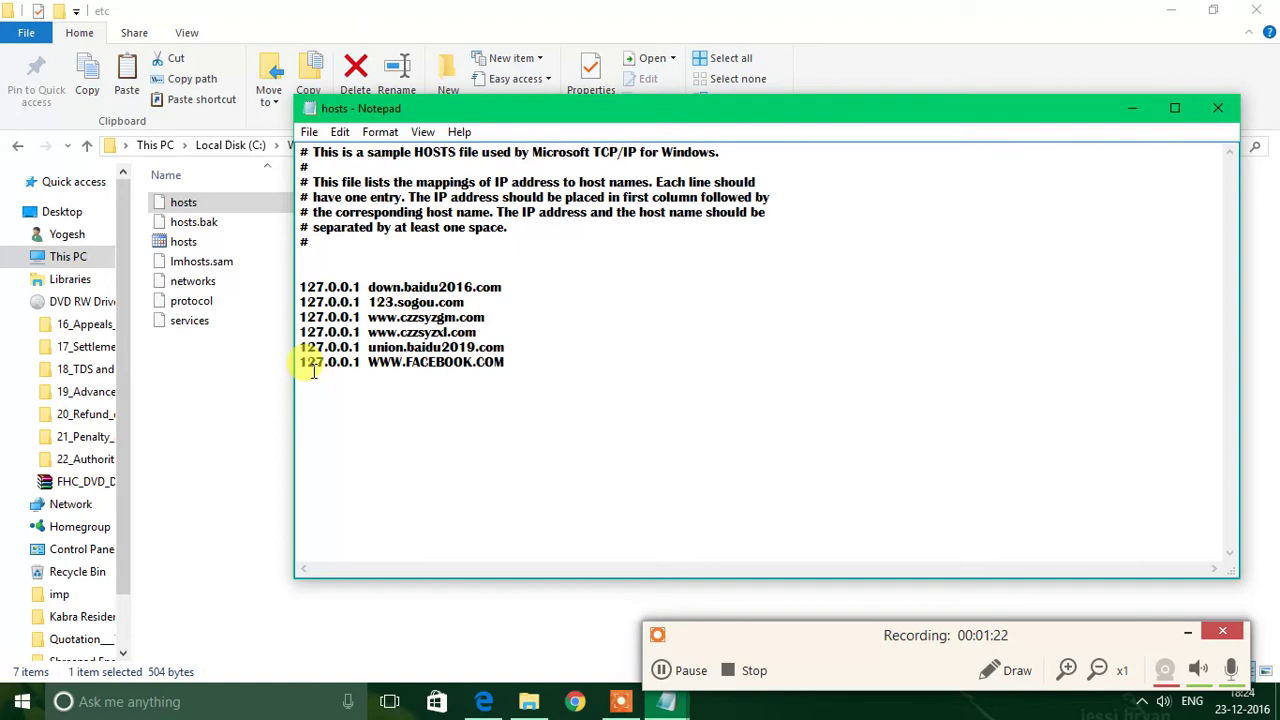
Save the edited hosts file, then close it and the File Explorer window.
click(309, 131)
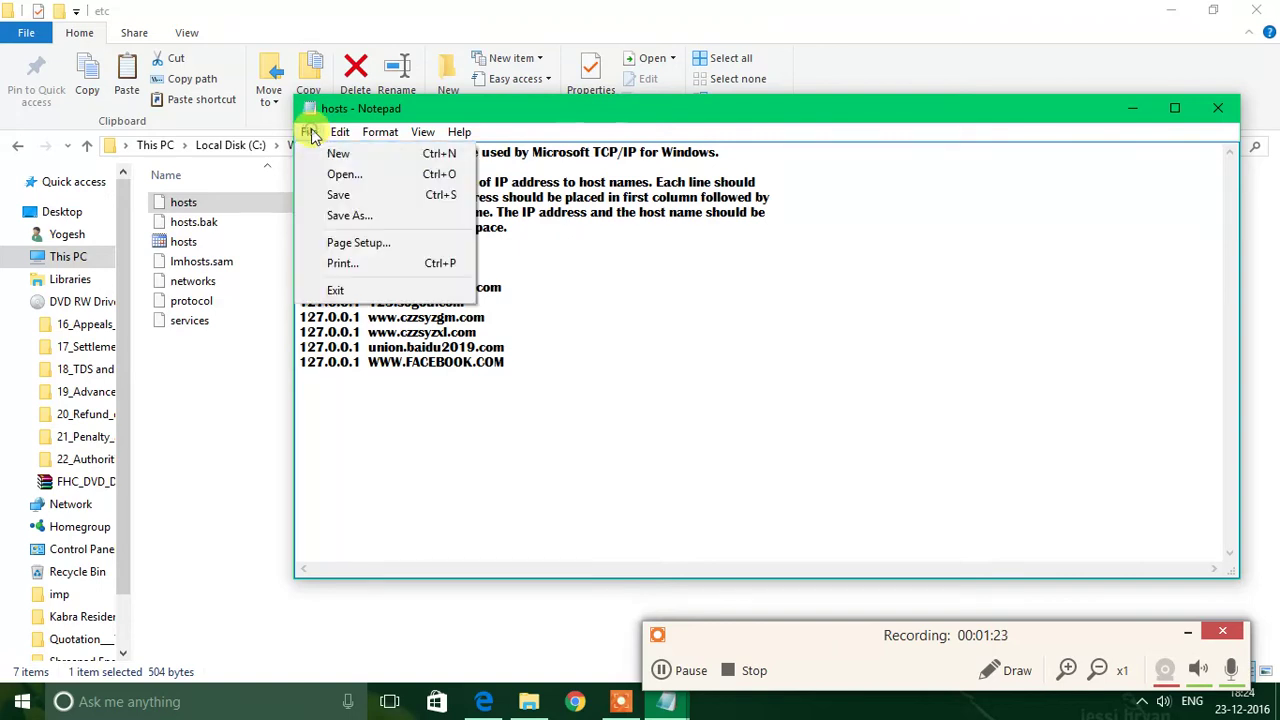
click(322, 195)
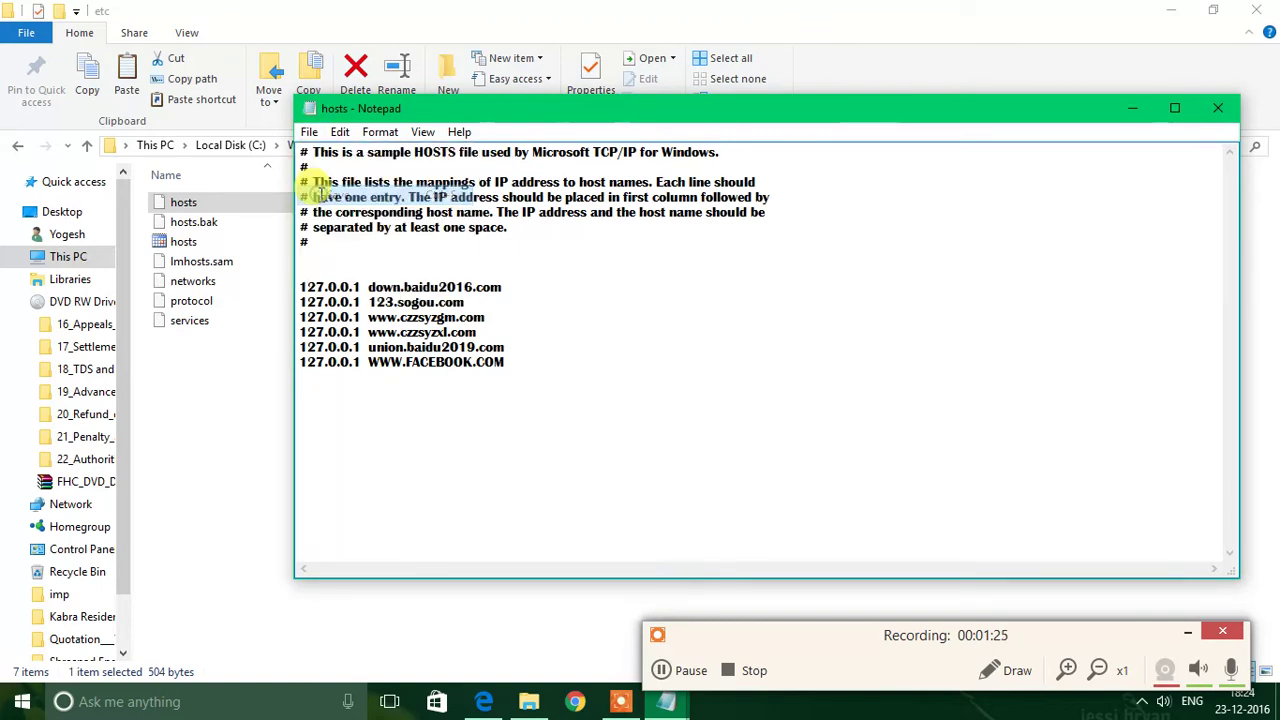
click(309, 131)
click(316, 194)
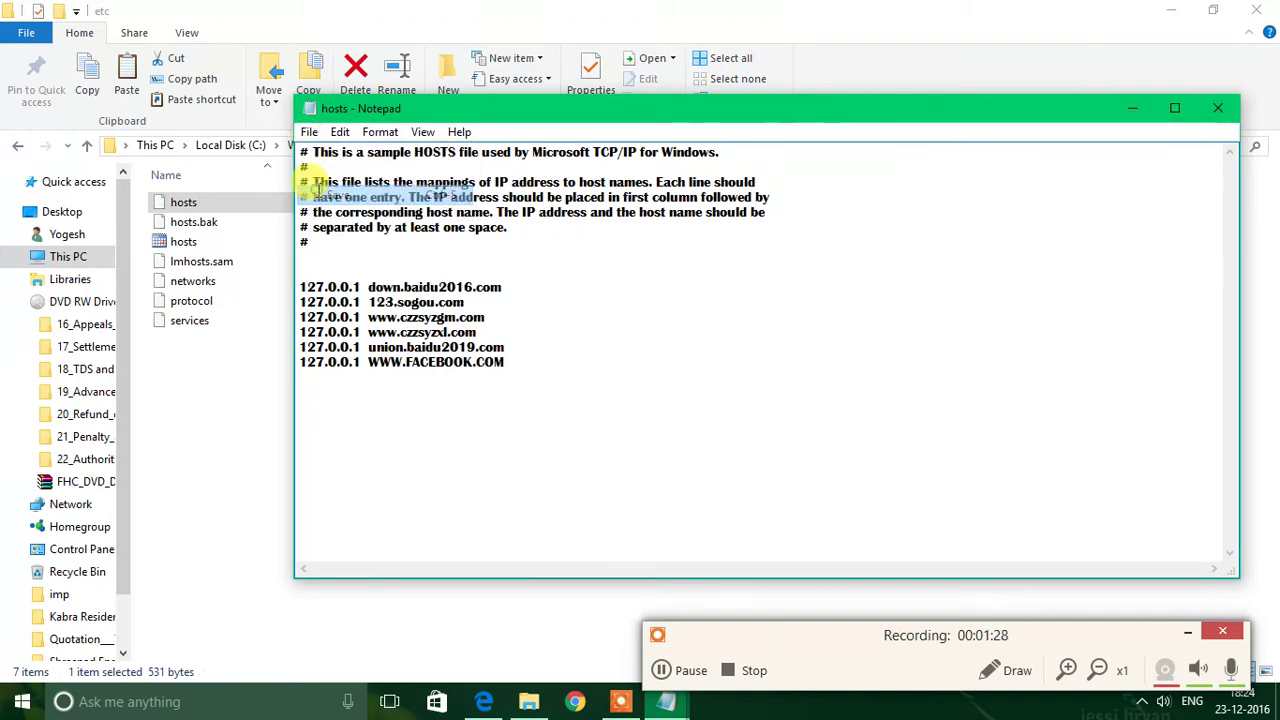
click(1217, 107)
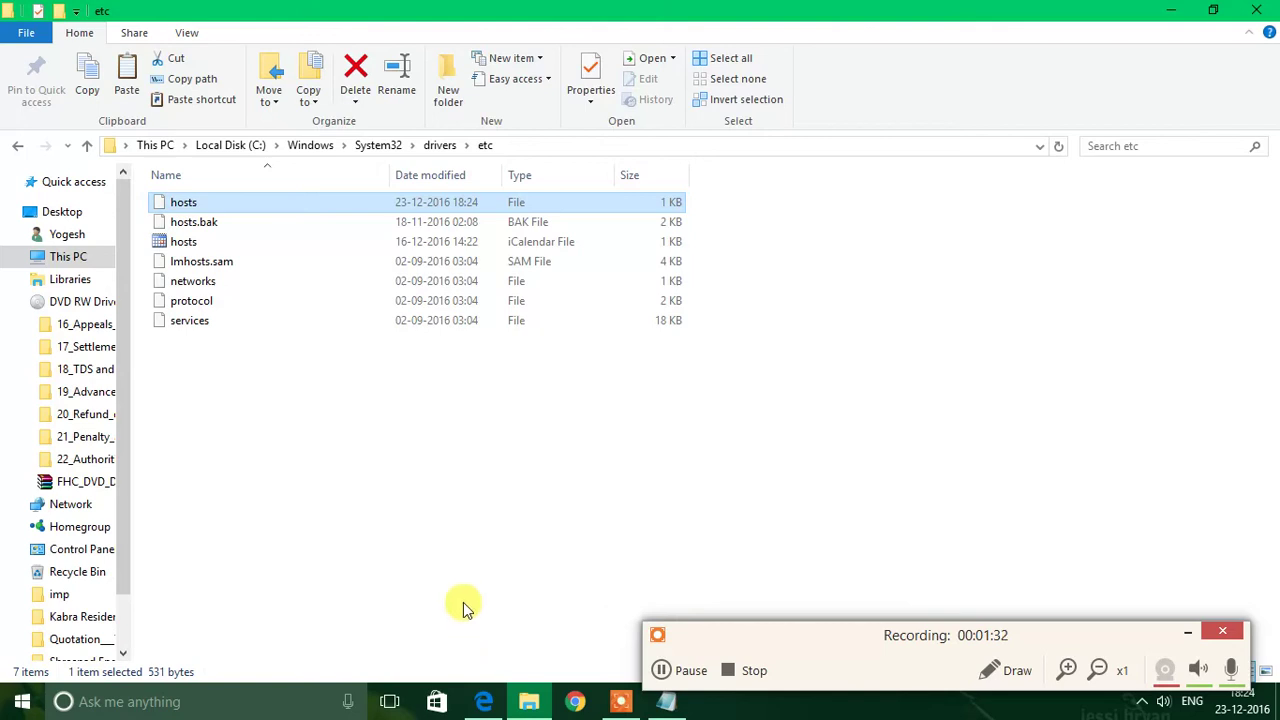
click(1266, 10)
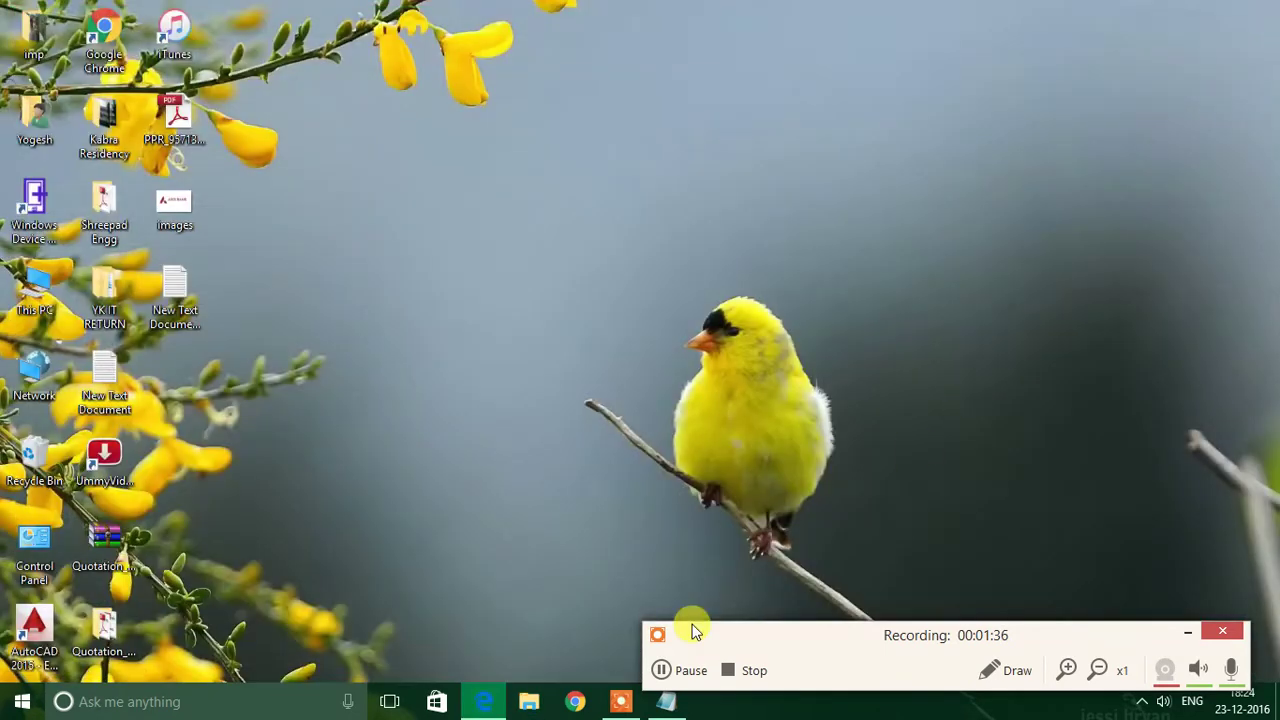
Append ">ETC" to the Notepad notes' second line and add "3 SELECT HOSTS RIGHT CLICK ON IT SELECT OPEN WITH OPEN IN NOTE PAD".
click(666, 703)
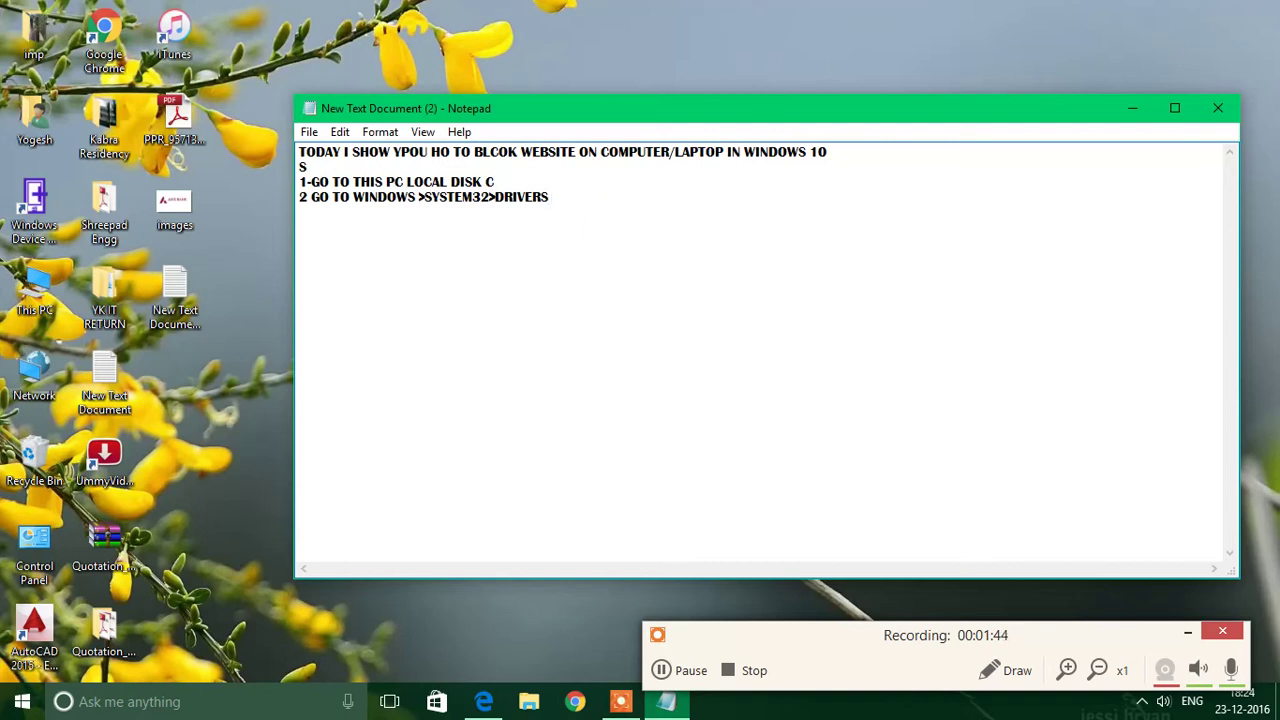
text(>ETC)
key(Return)
text(3 SELECT HO)
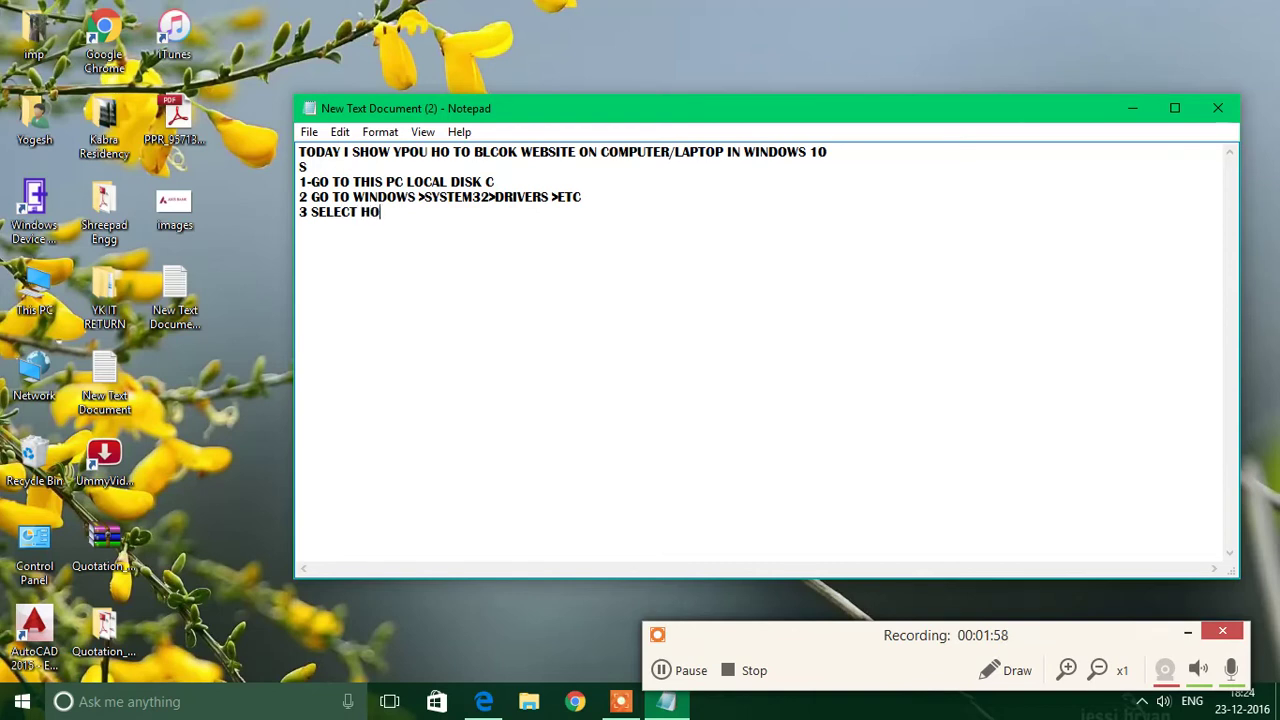
text(STS RIGHT CLICK ON IT )
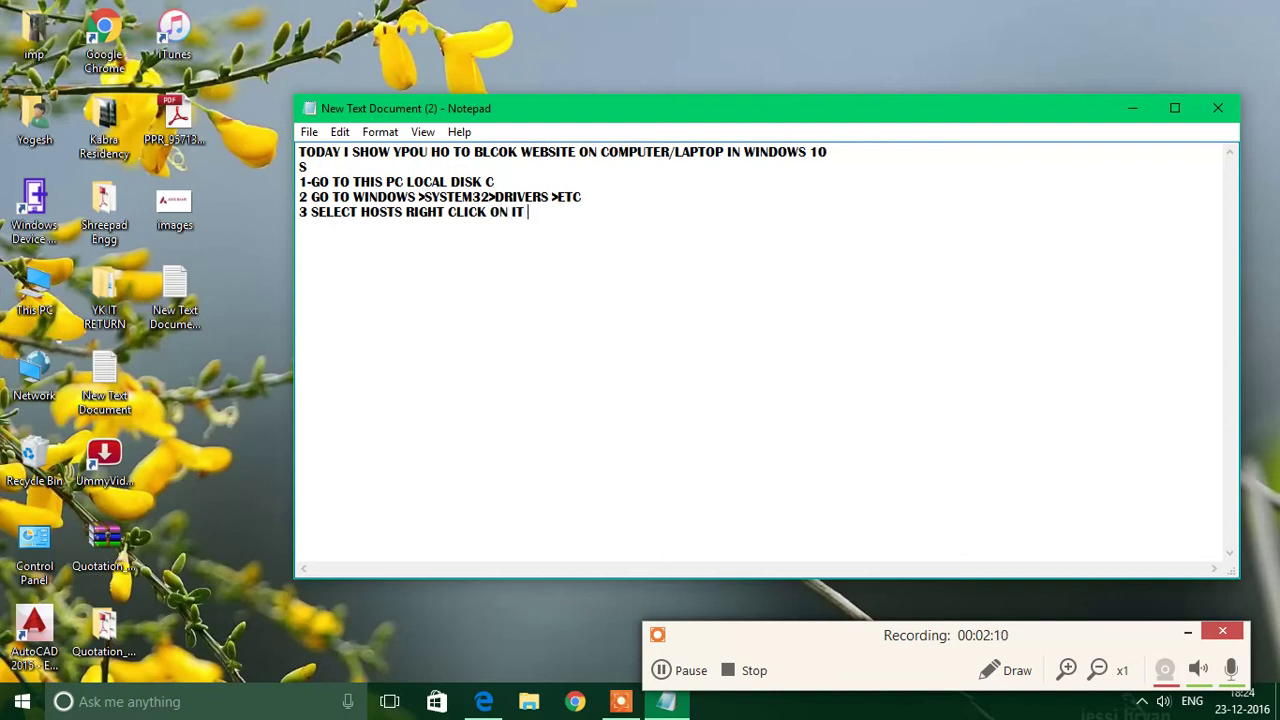
text(SELECT OPEN WITH)
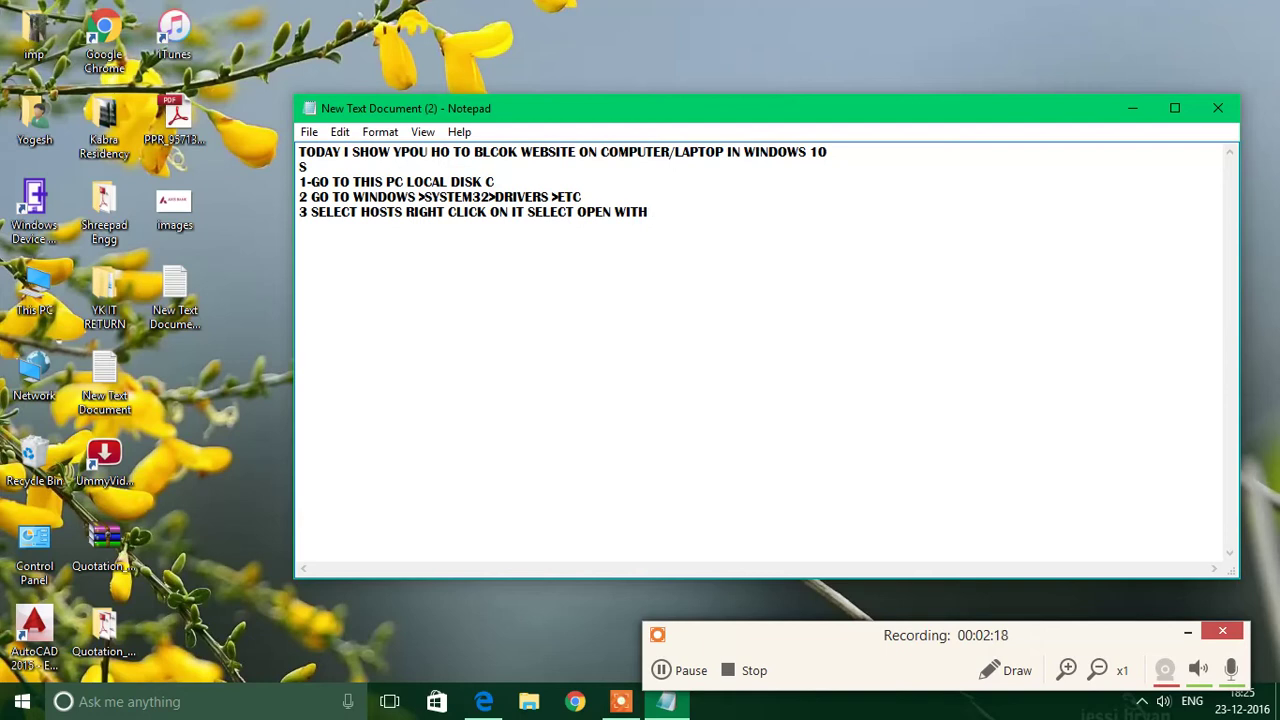
text( OP)
text(EN U)
key(BackSpace)
text(IN NOTE [AD)
key(BackSpace)
key(BackSpace)
key(BackSpace)
text(PAD )
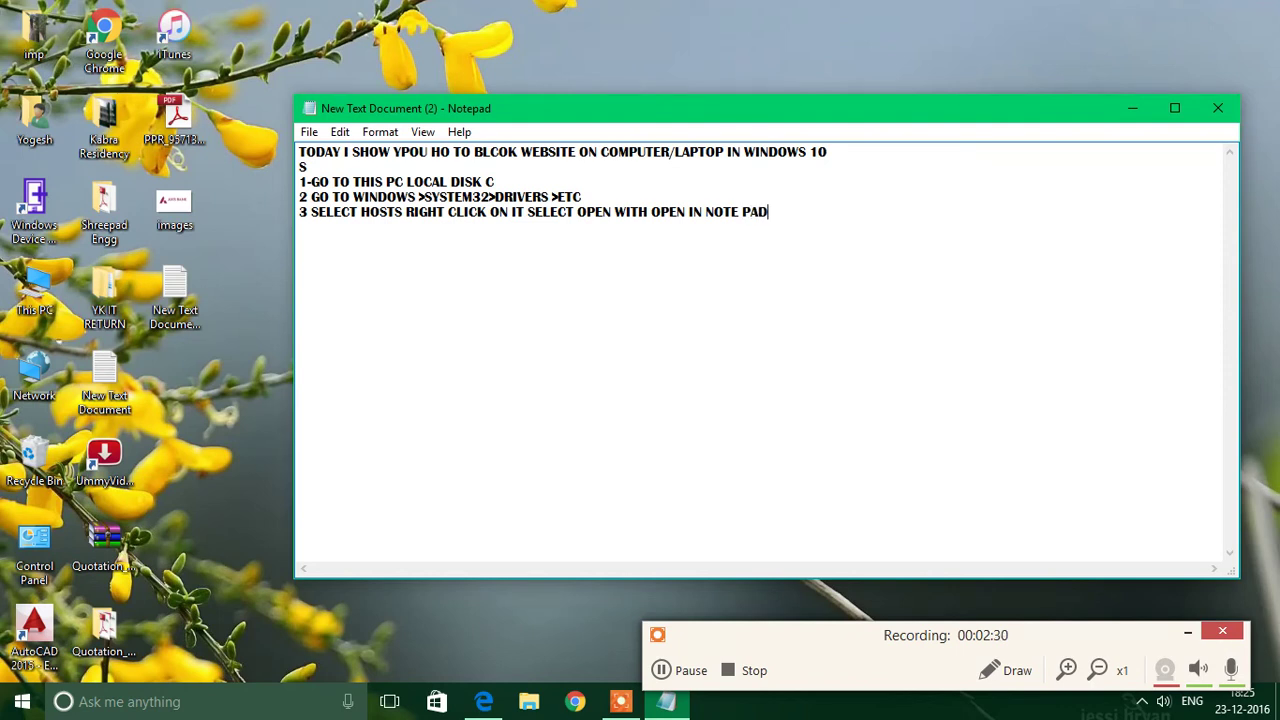
Add the line "4PUT URL IN NOTEPAD FILE AND SAVE IT" to the notes and close them without saving.
text(4)
key(Return)
text(PUT)
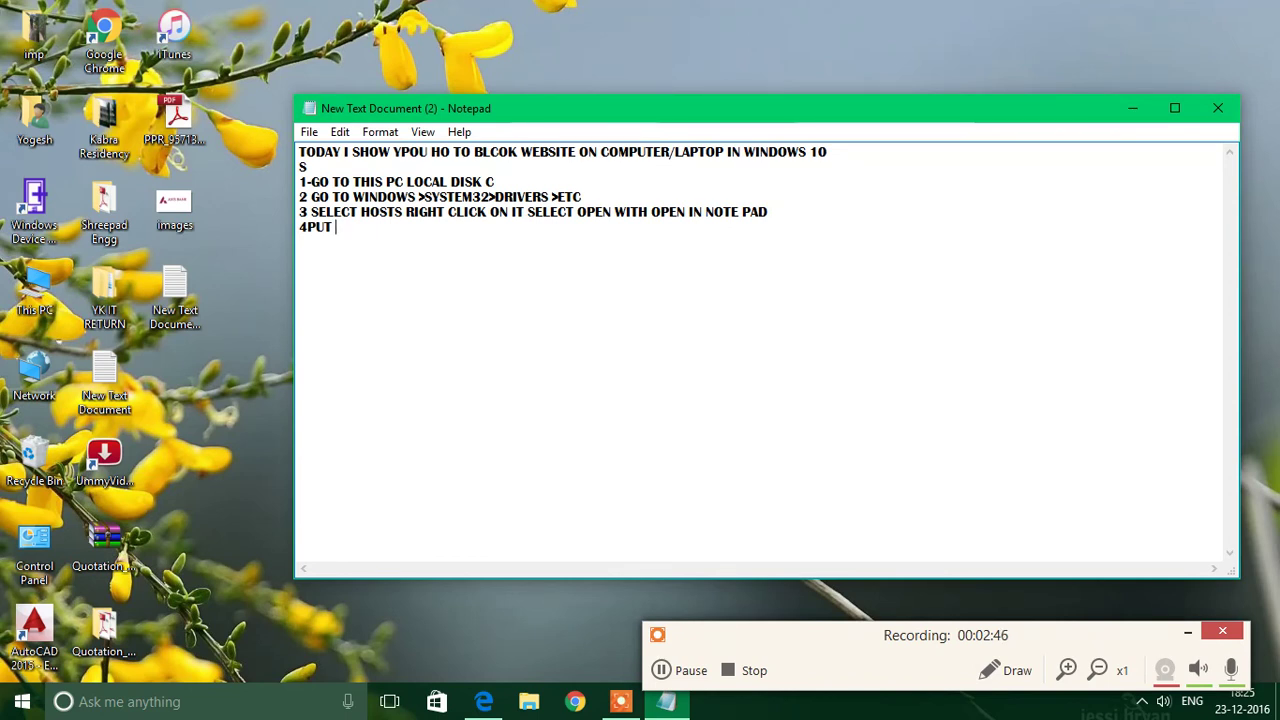
text(URL )
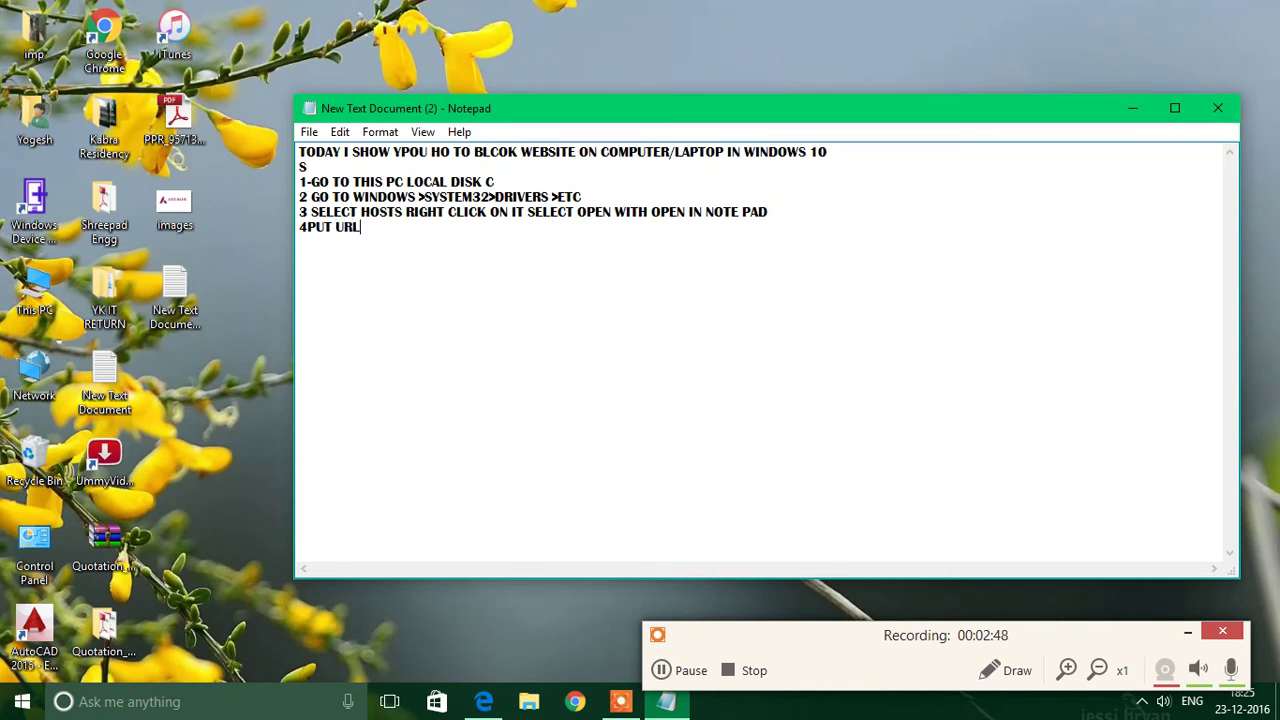
text(IN NOTEPAD FILE AND )
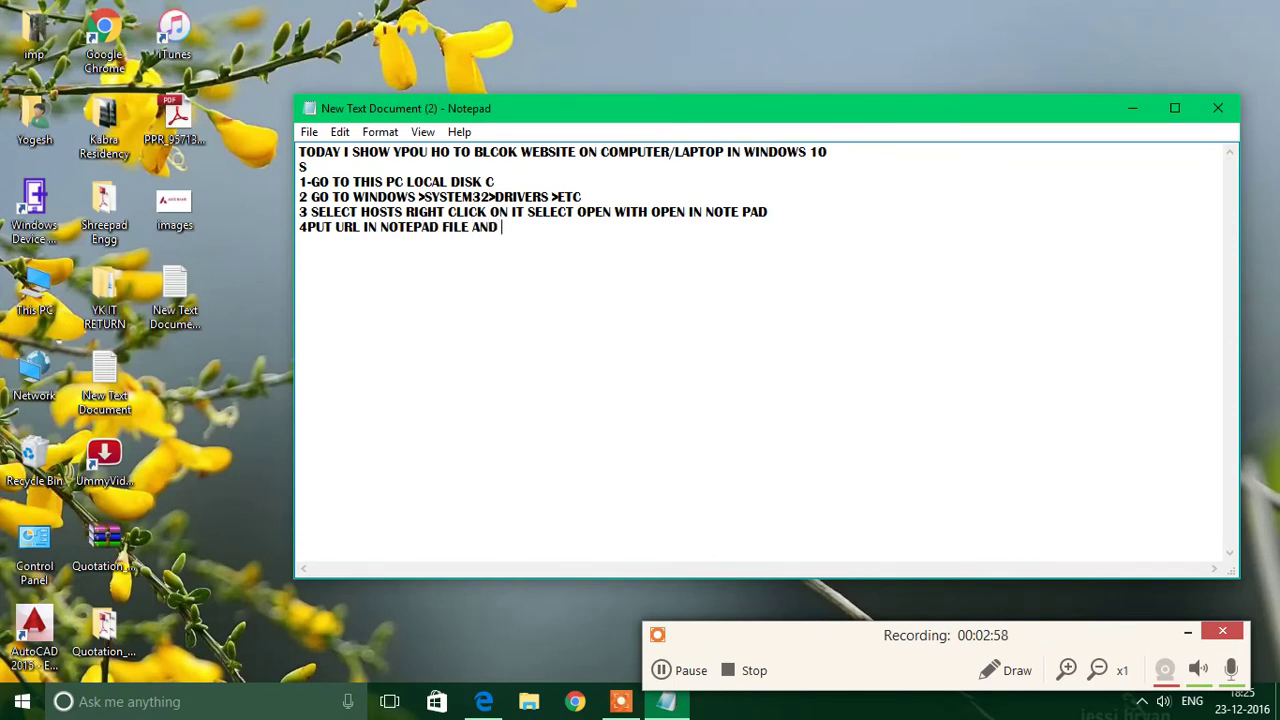
text(SAVE IT)
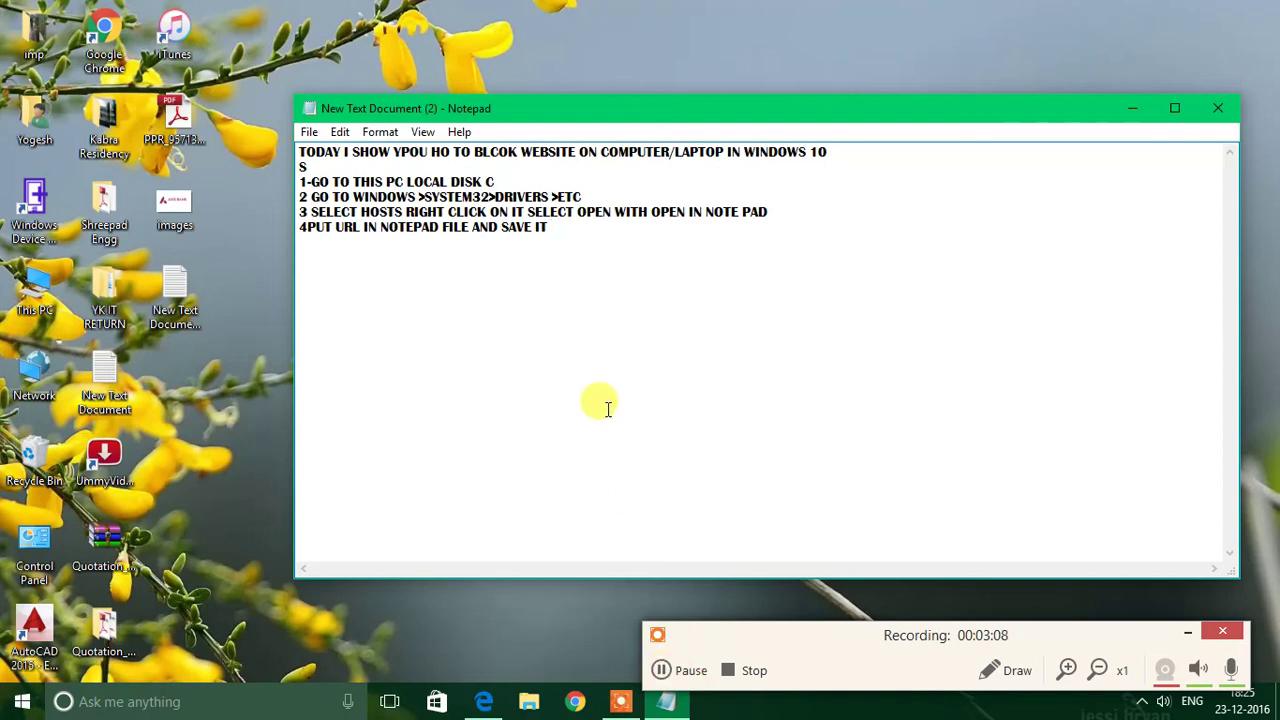
click(1216, 110)
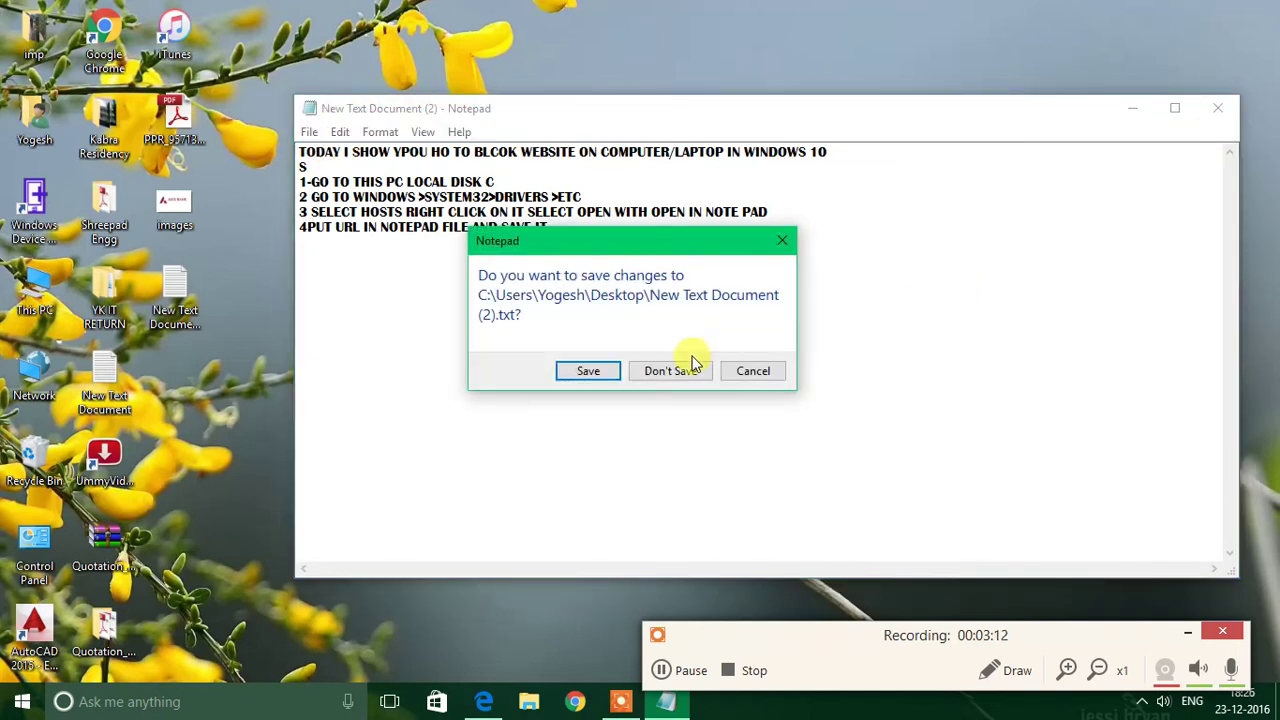
click(676, 368)
Switch to Microsoft Edge, go to facebook.com in the new tab, and reload the page to test the block.
click(483, 701)
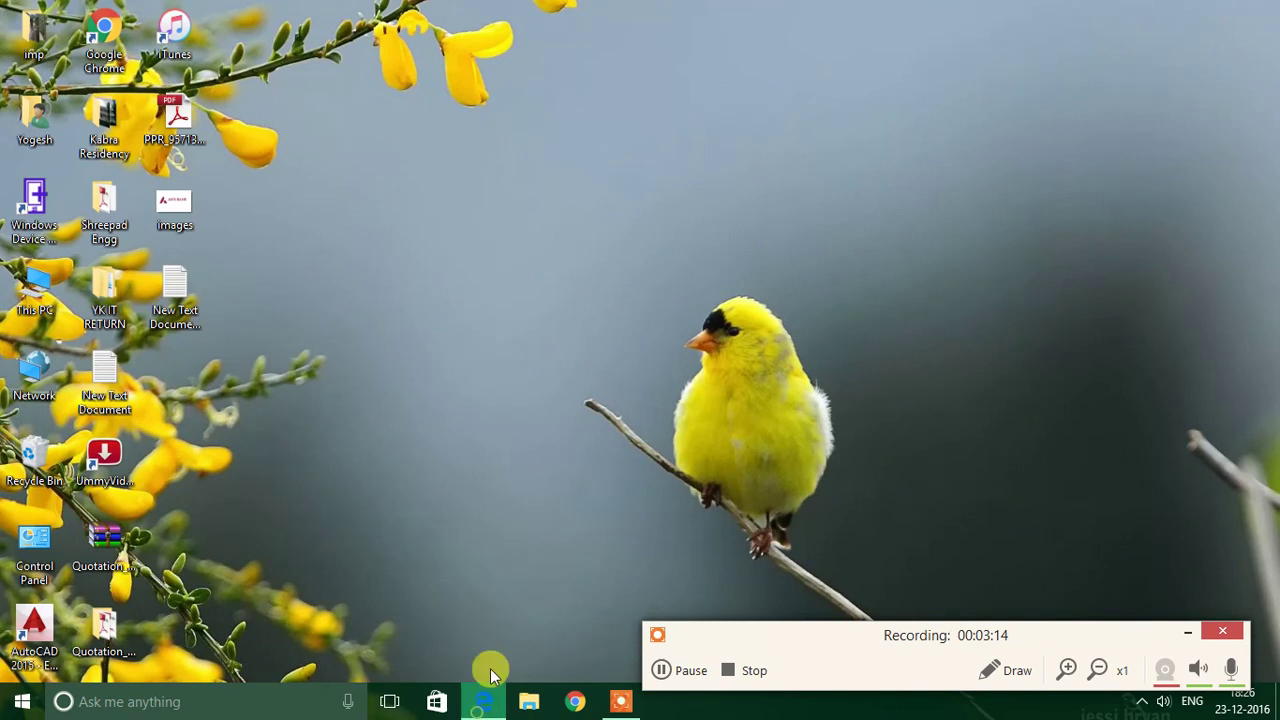
click(203, 15)
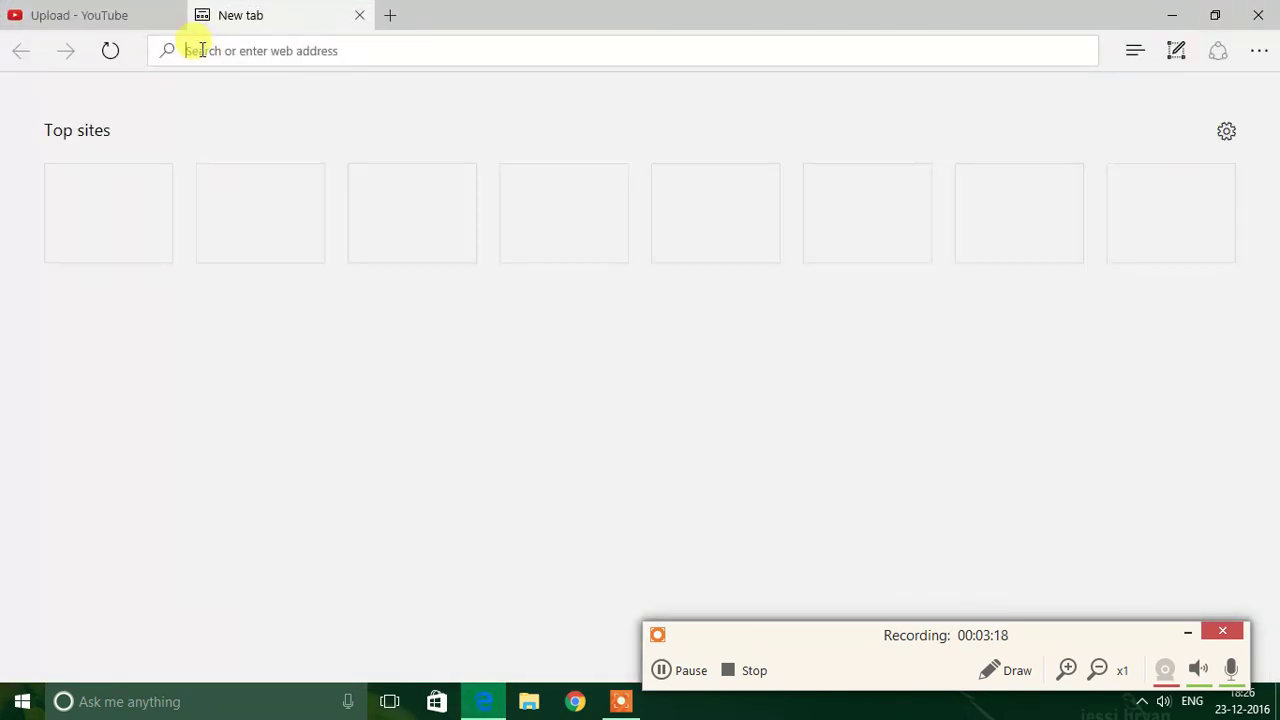
text(faceBOOK)
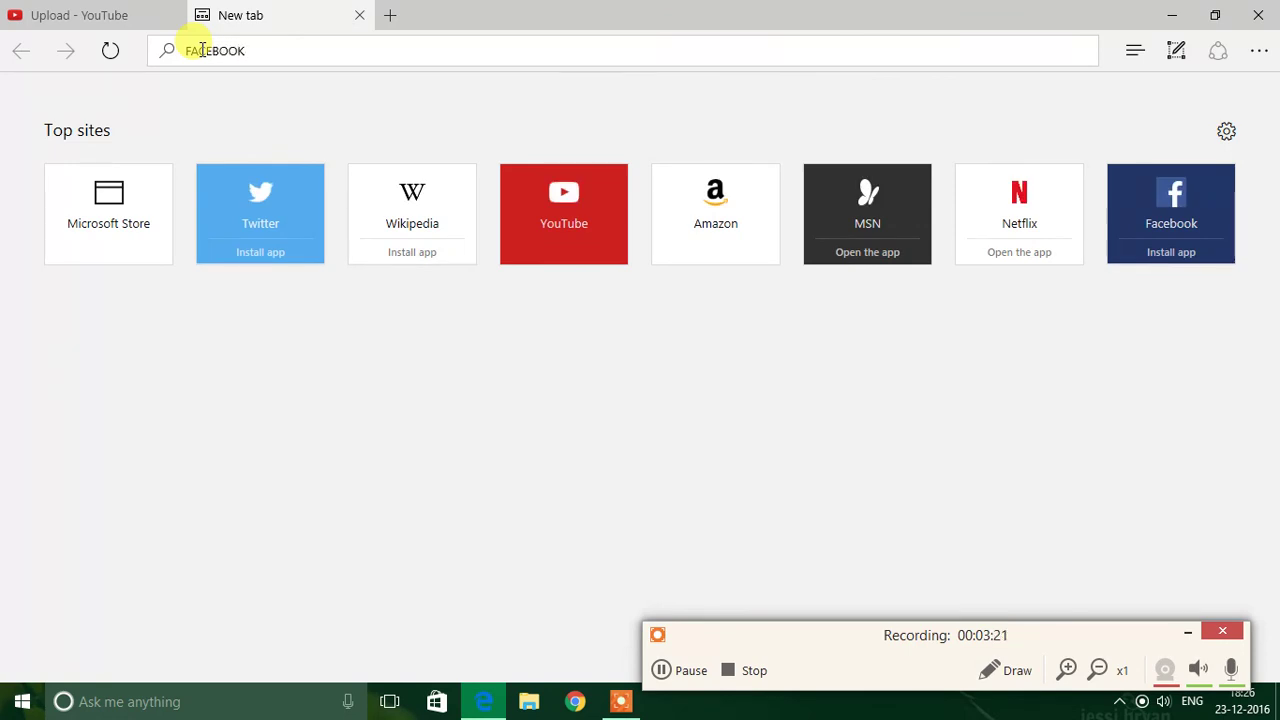
key(Return)
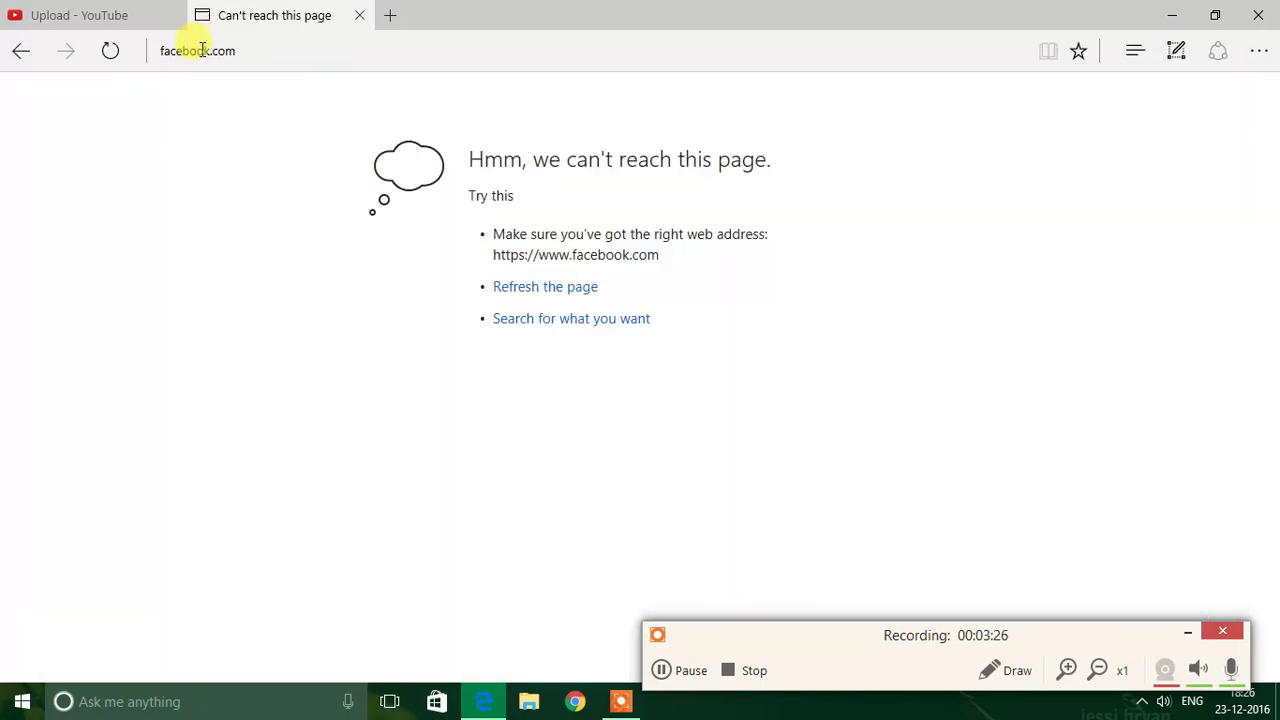
click(215, 45)
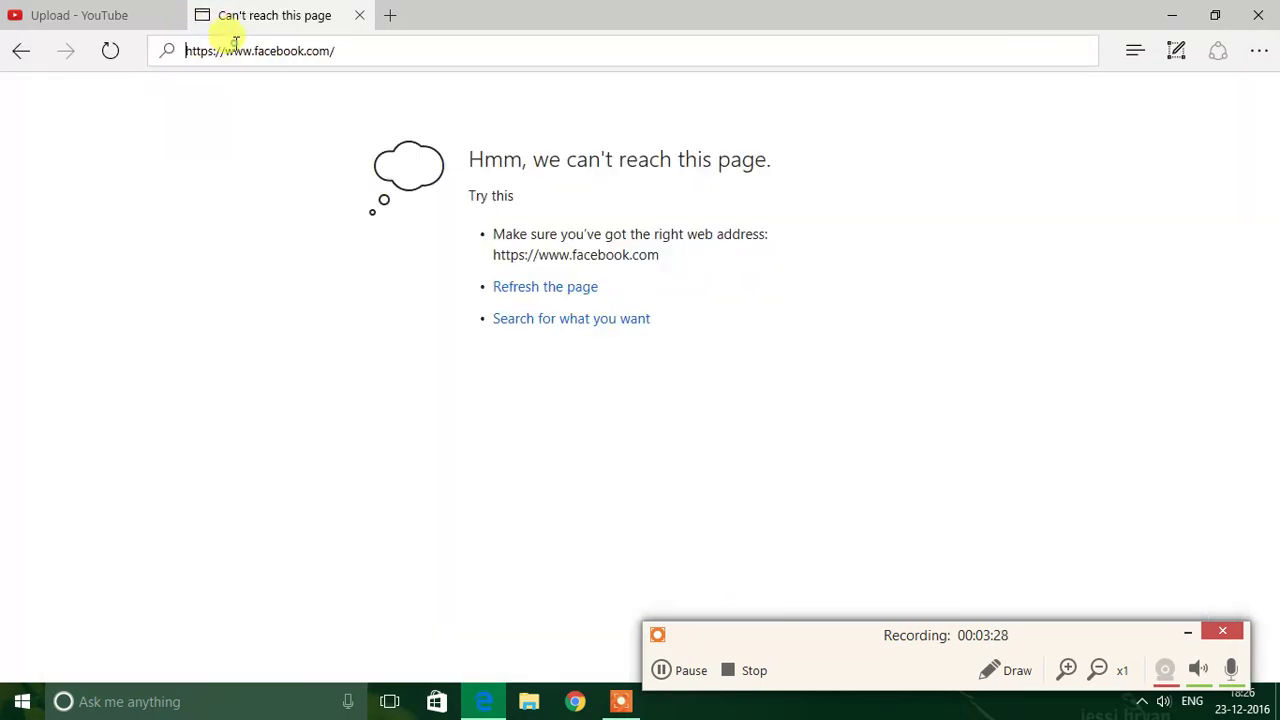
click(112, 51)
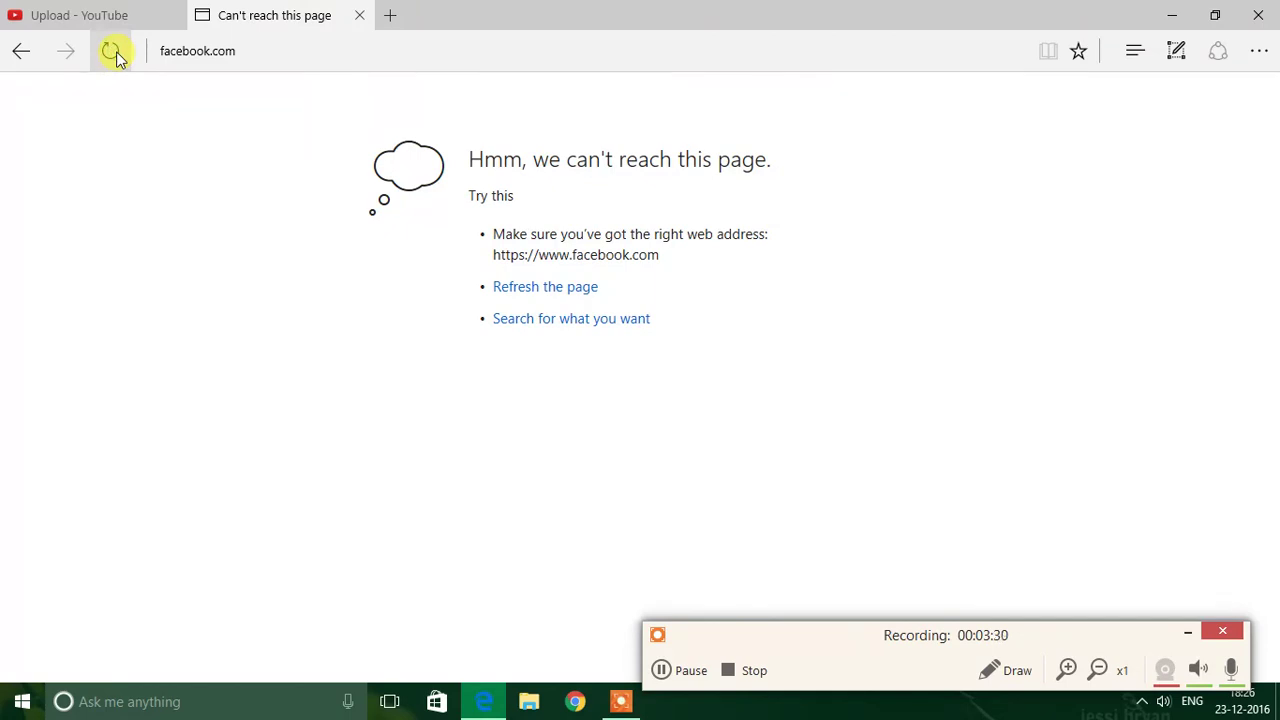